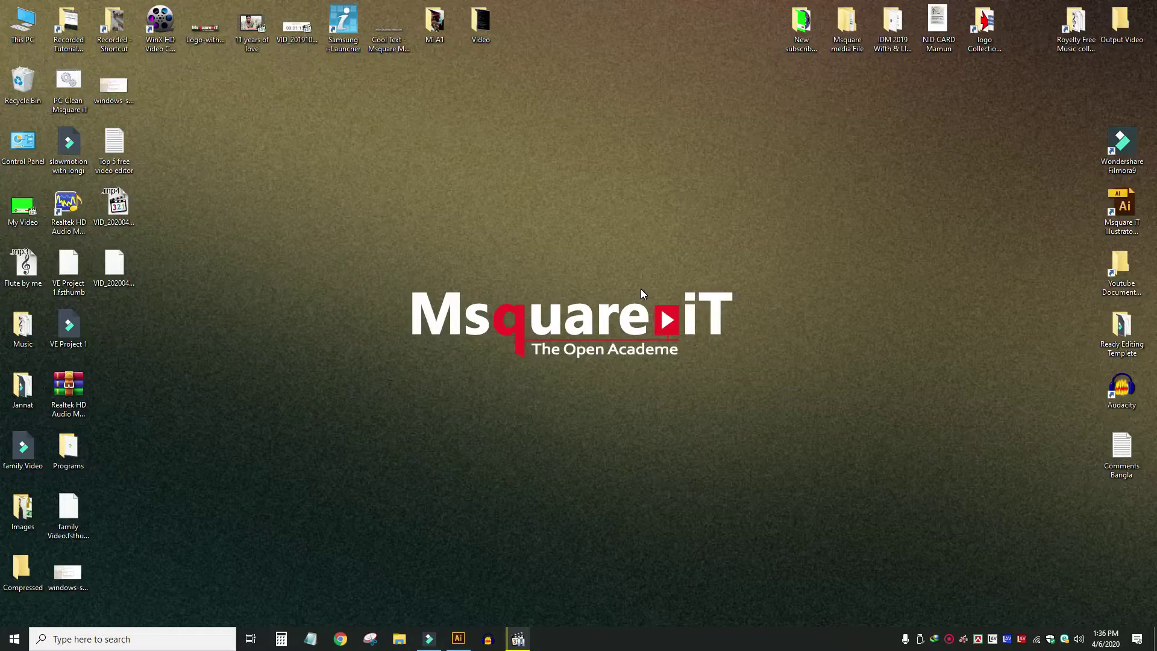
# - Launch Calculator, Notepad and the Snipping Tool from the taskbar, moving the Snipping Tool top-left
pyautogui.click(281, 639)
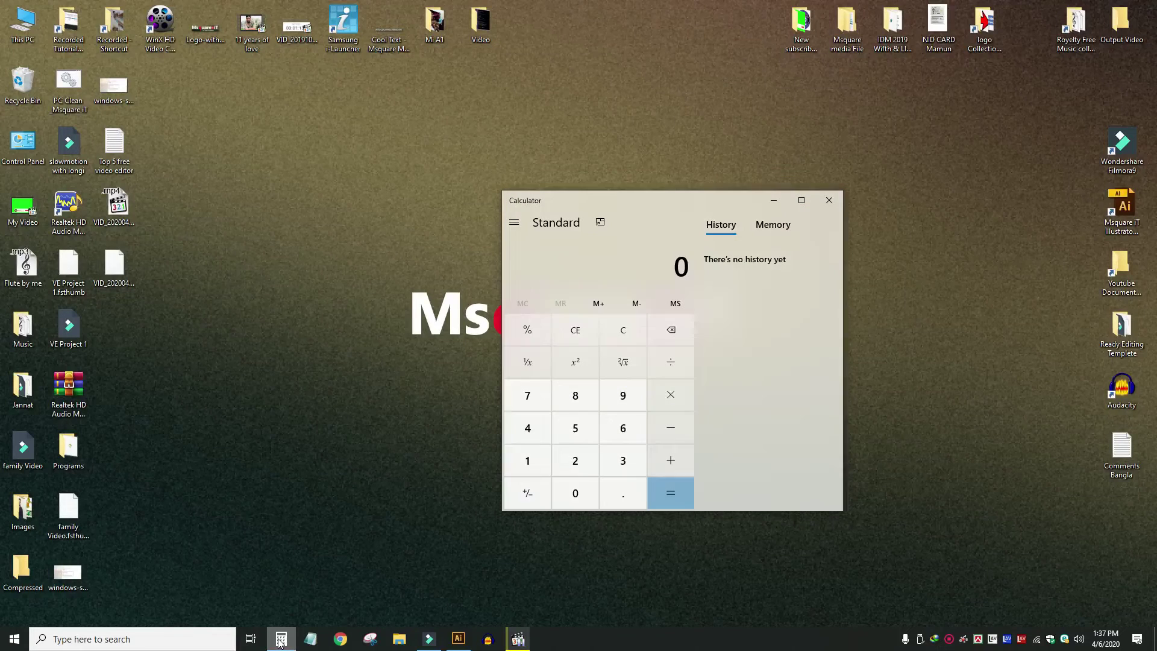
pyautogui.click(310, 640)
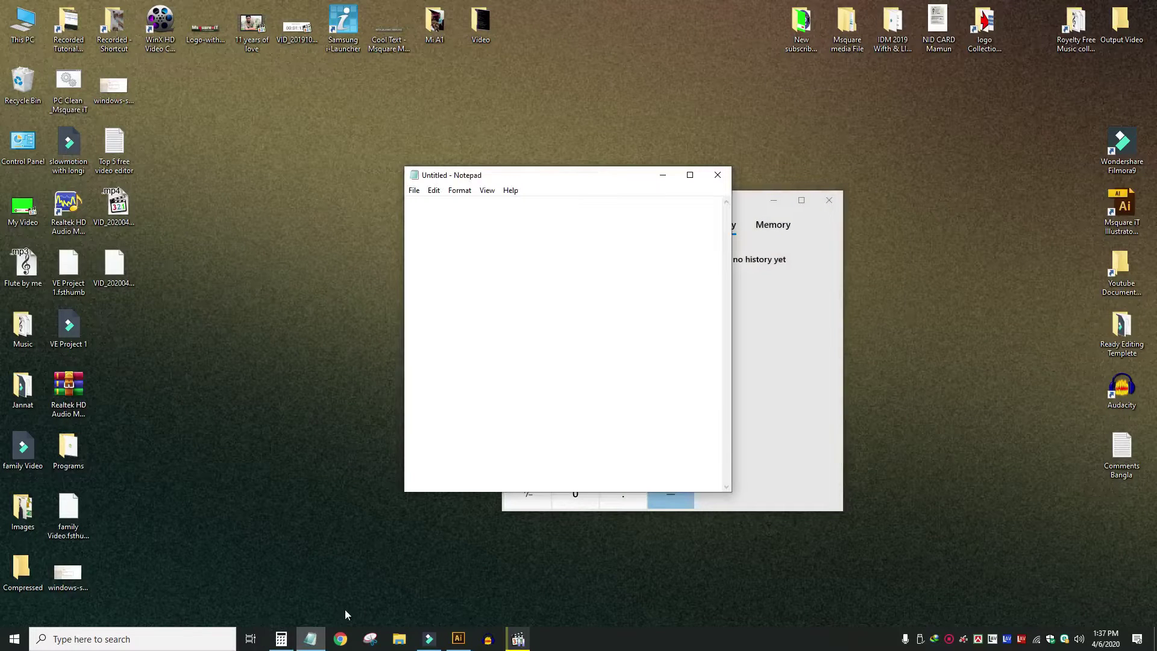
pyautogui.click(370, 640)
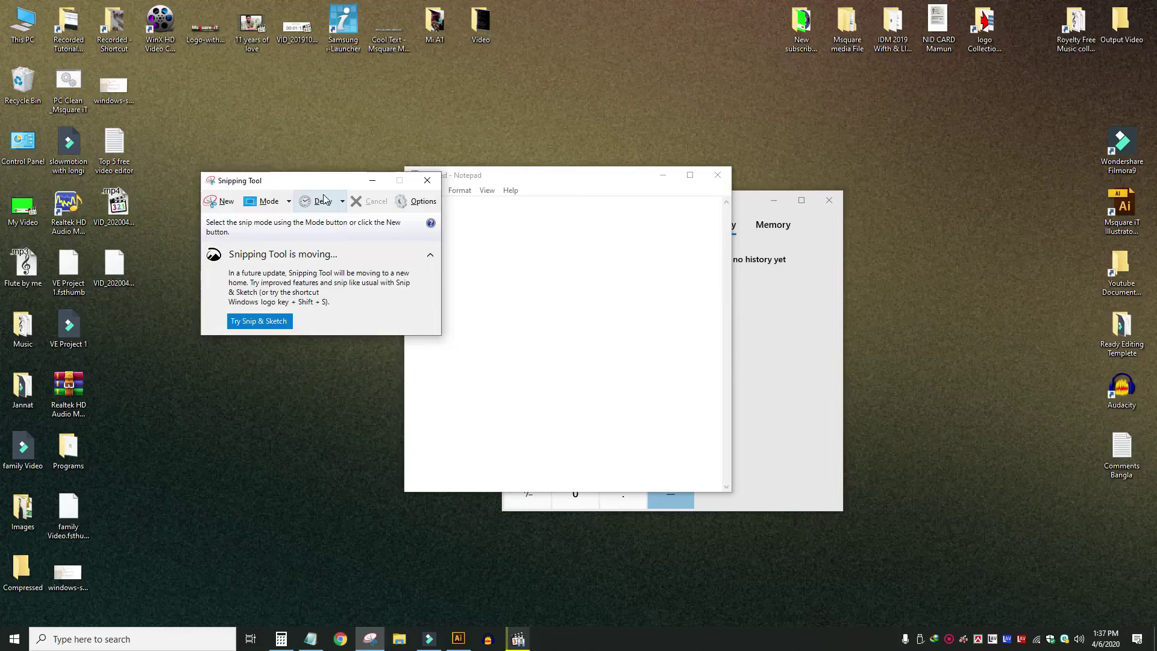
pyautogui.moveTo(299, 175); pyautogui.dragTo(277, 75)
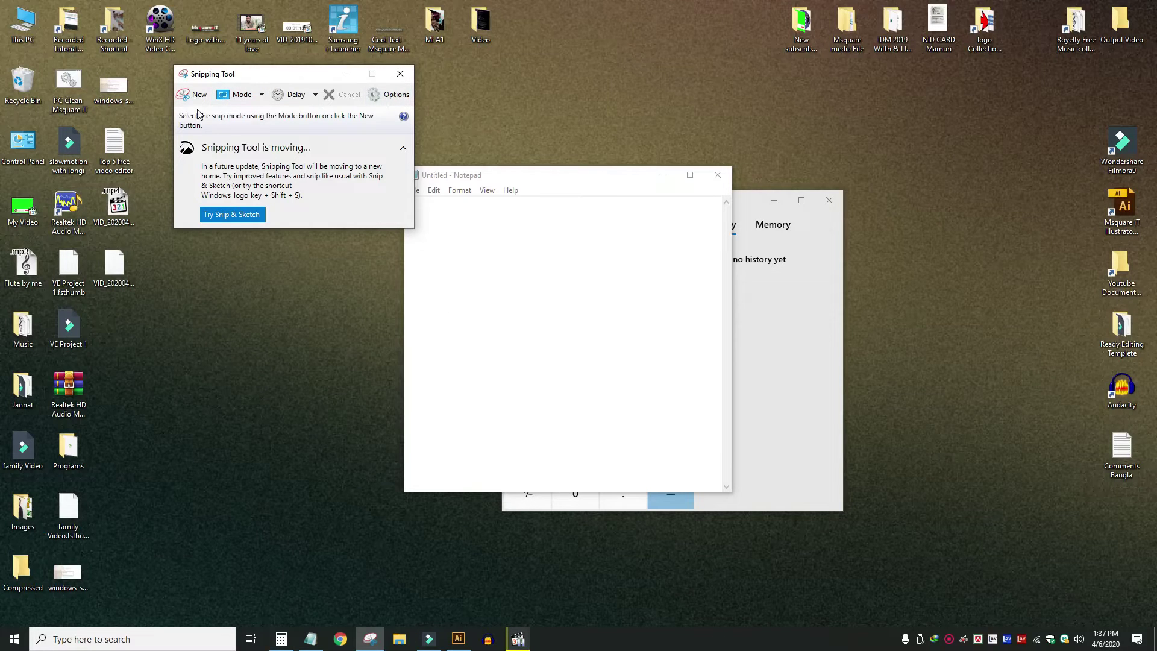
# - Open the specification screenshot in Photos and its .webp copy in a restored Chrome window
pyautogui.doubleClick(119, 92)
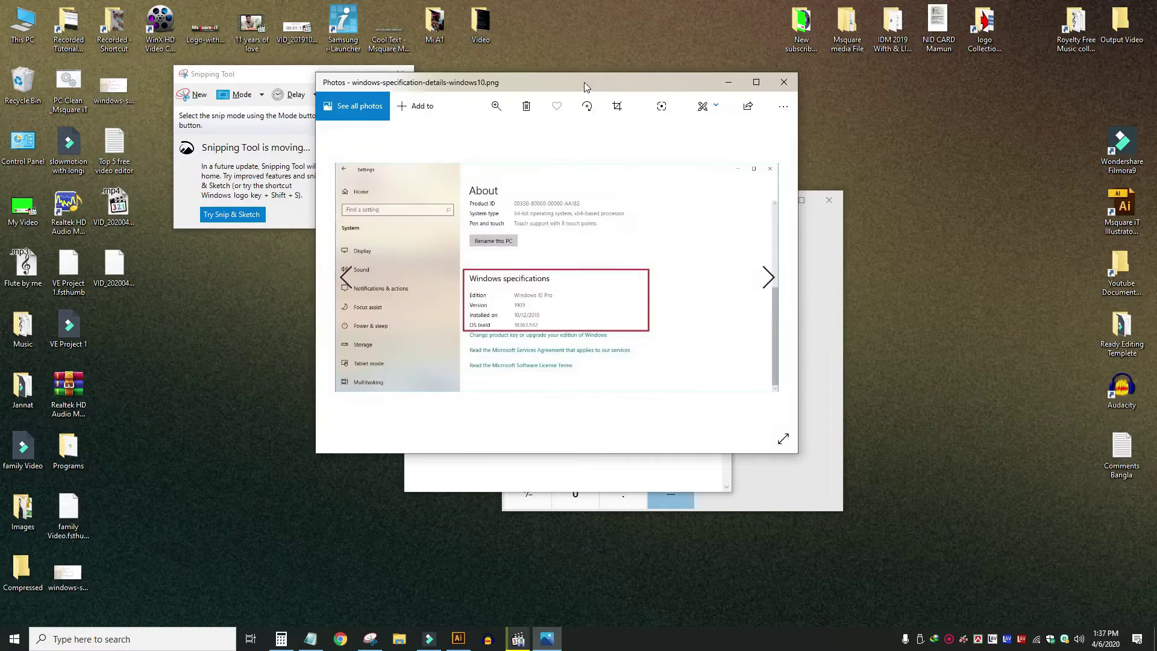
pyautogui.moveTo(584, 86); pyautogui.dragTo(388, 236)
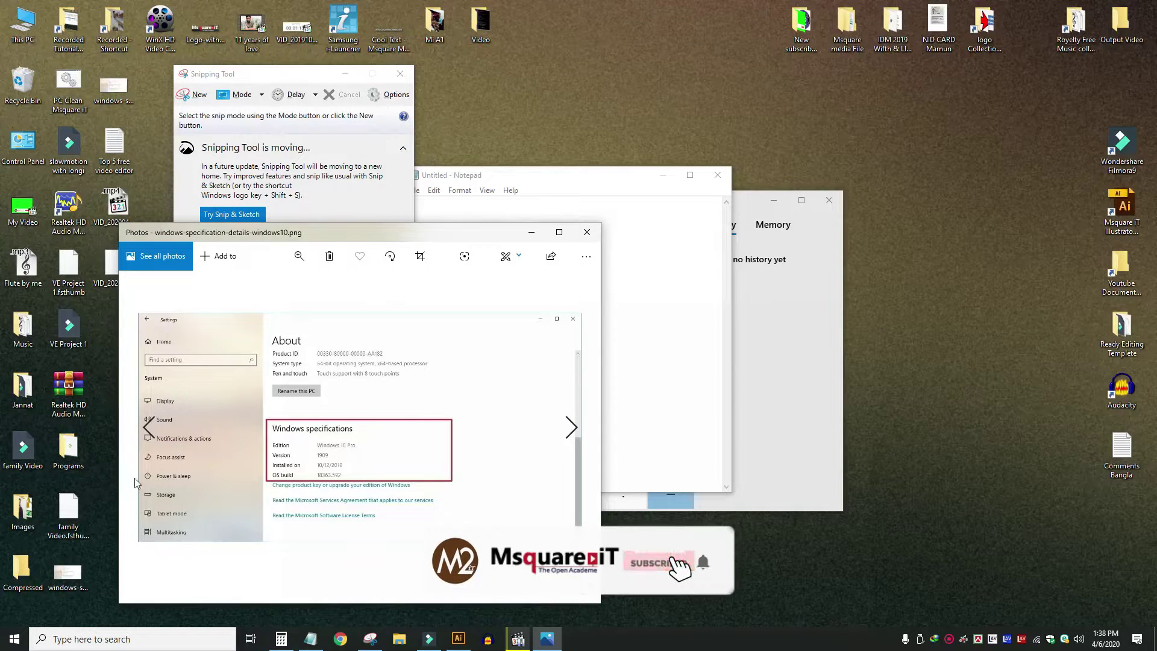
pyautogui.doubleClick(90, 576)
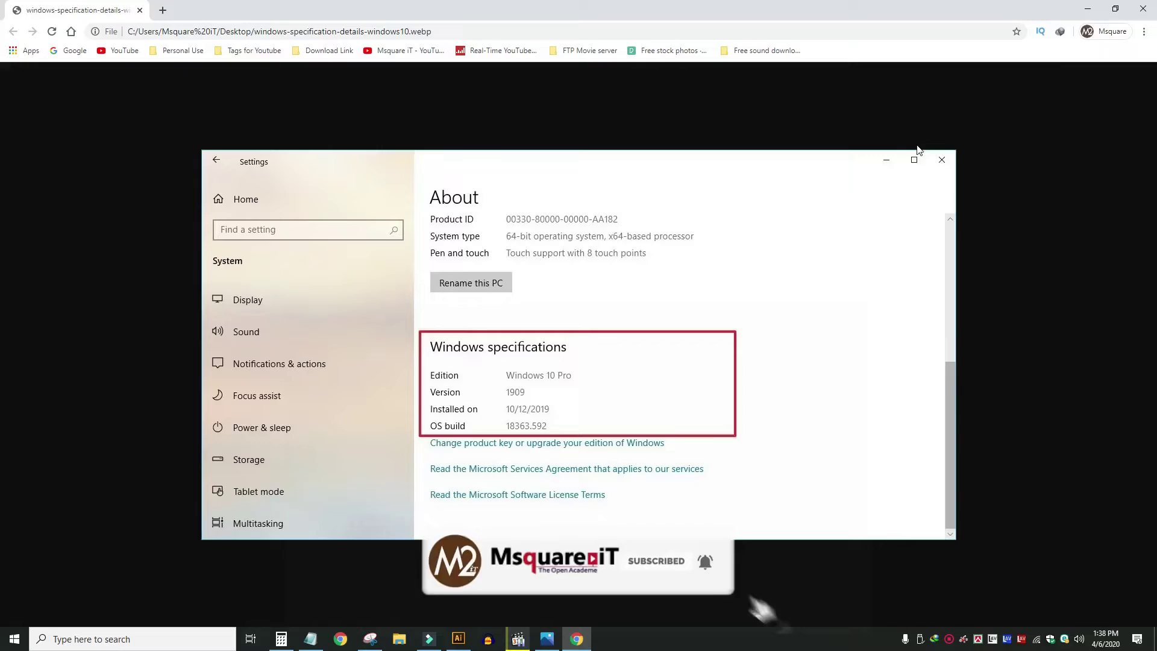
pyautogui.click(1115, 8)
pyautogui.moveTo(530, 123); pyautogui.dragTo(723, 265)
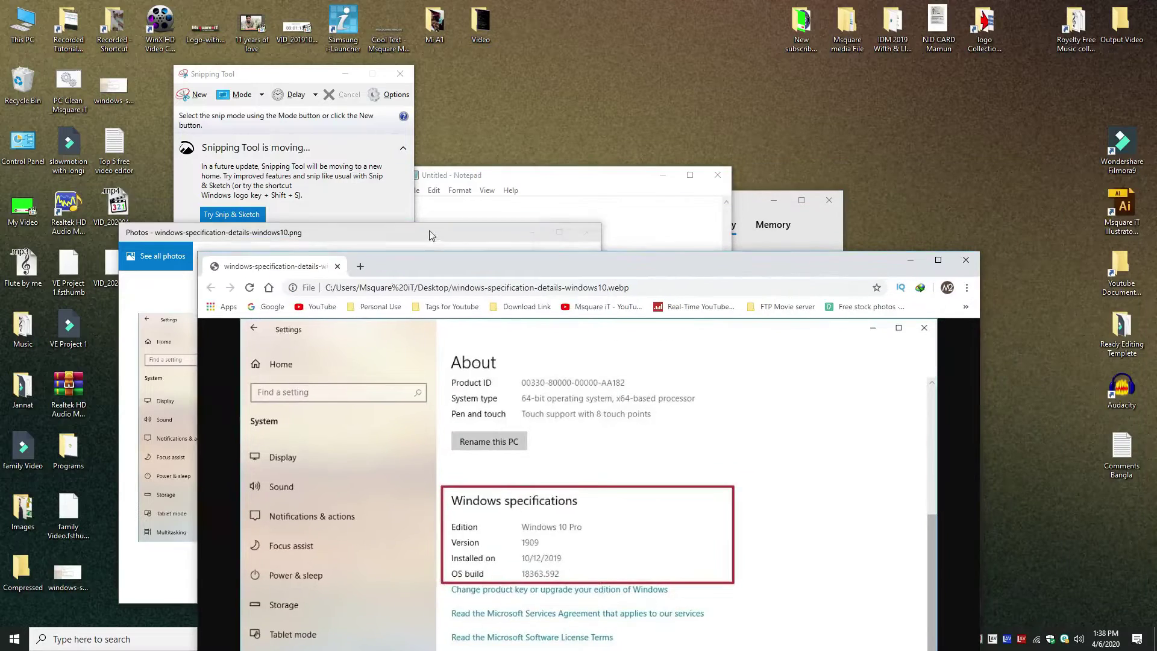
# - Bring Photos forward, minimize the Snipping Tool, and move Notepad toward the upper left
pyautogui.click(157, 232)
pyautogui.click(345, 73)
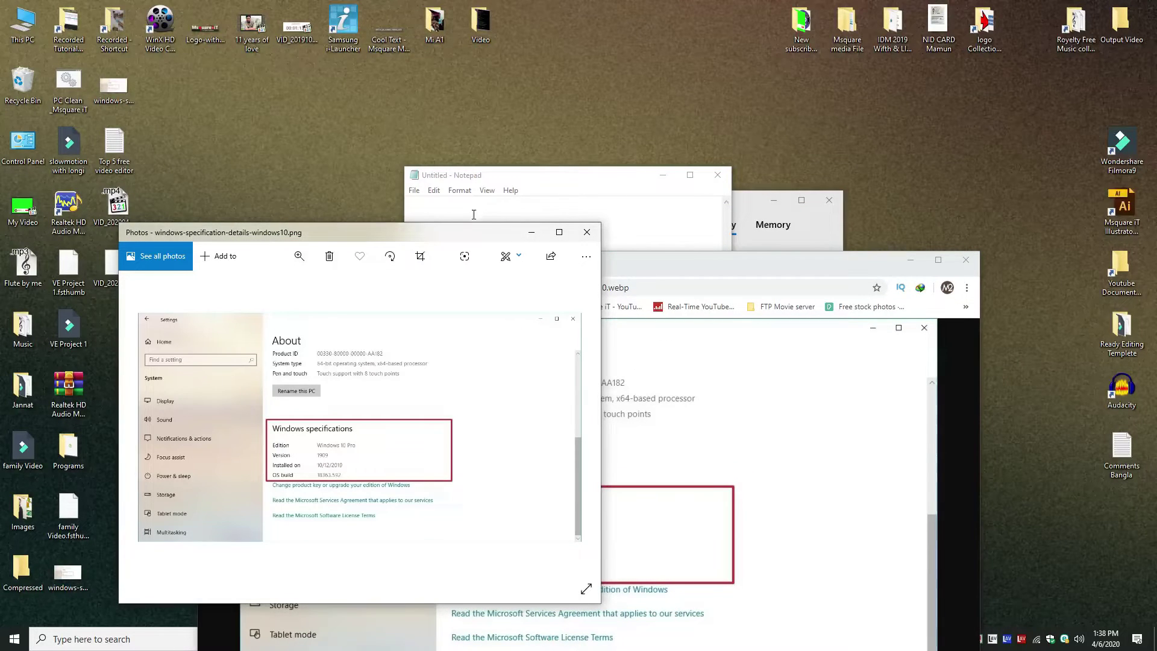
pyautogui.click(538, 177)
pyautogui.moveTo(538, 176); pyautogui.dragTo(336, 94)
# - Bring Calculator to the front and move it higher up the screen
pyautogui.click(682, 204)
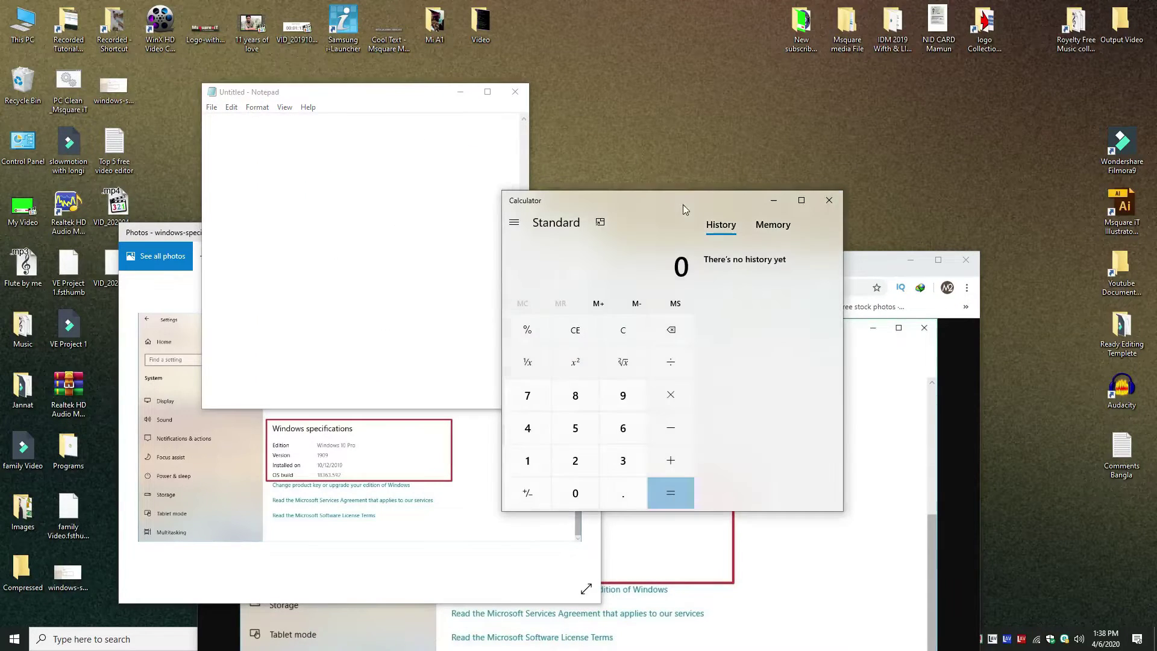
pyautogui.moveTo(690, 204); pyautogui.dragTo(689, 108)
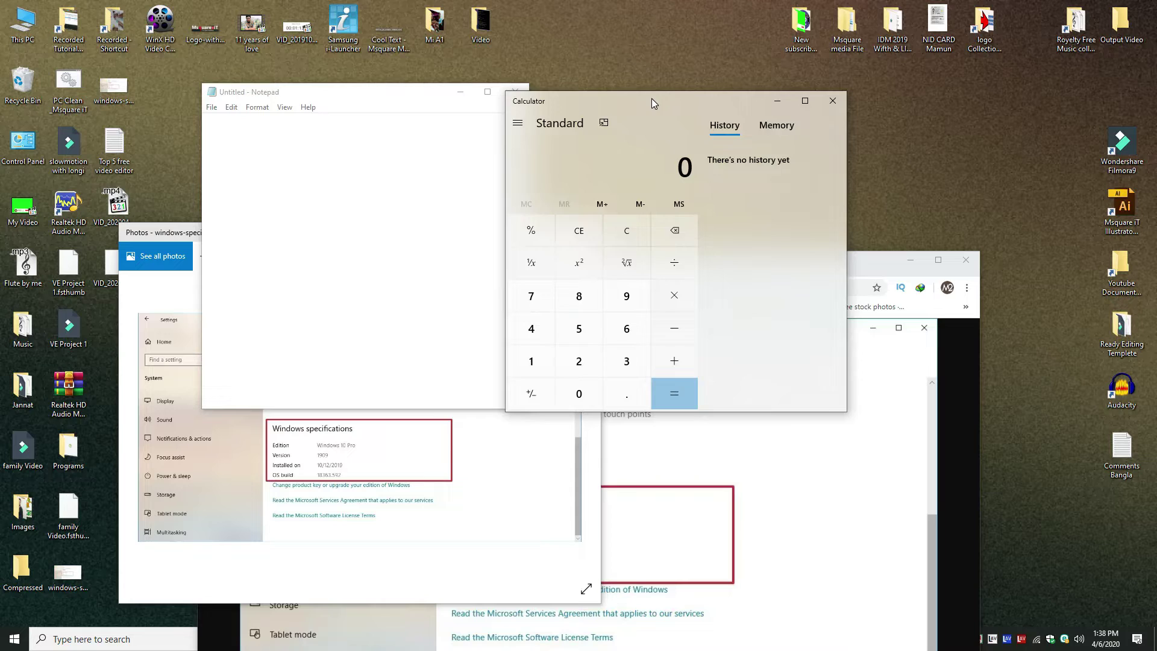
pyautogui.moveTo(652, 99); pyautogui.dragTo(593, 121)
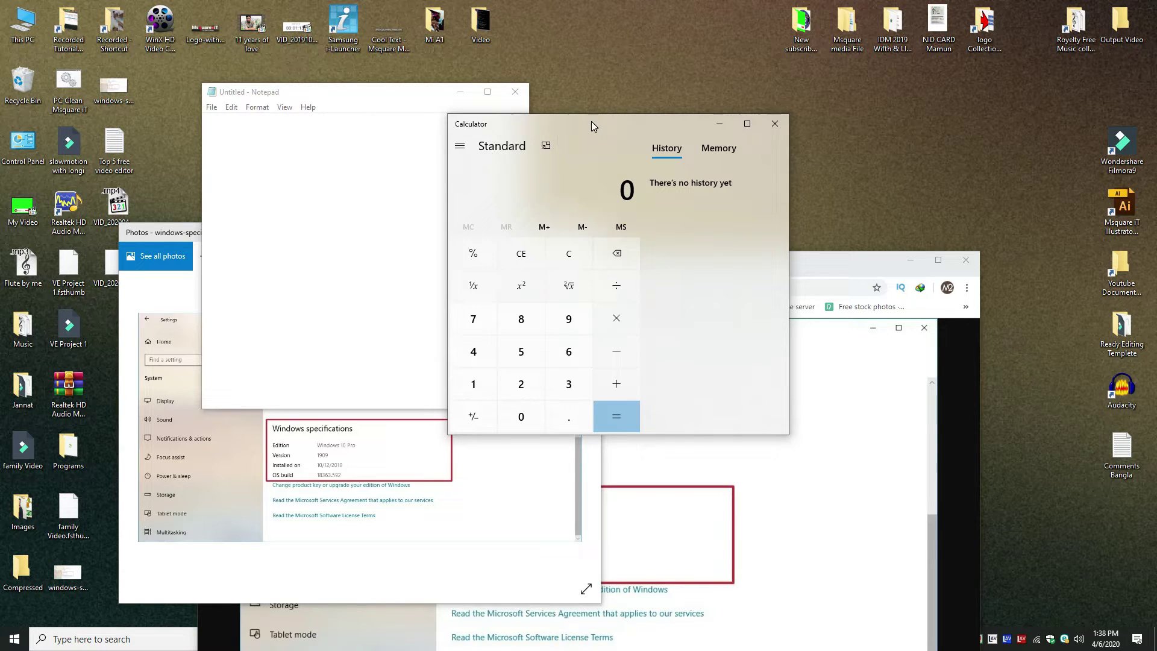
# - Shake Calculator's title bar to minimize the other windows, restore them, then minimize them again
pyautogui.moveTo(591, 121); pyautogui.dragTo(525, 133)
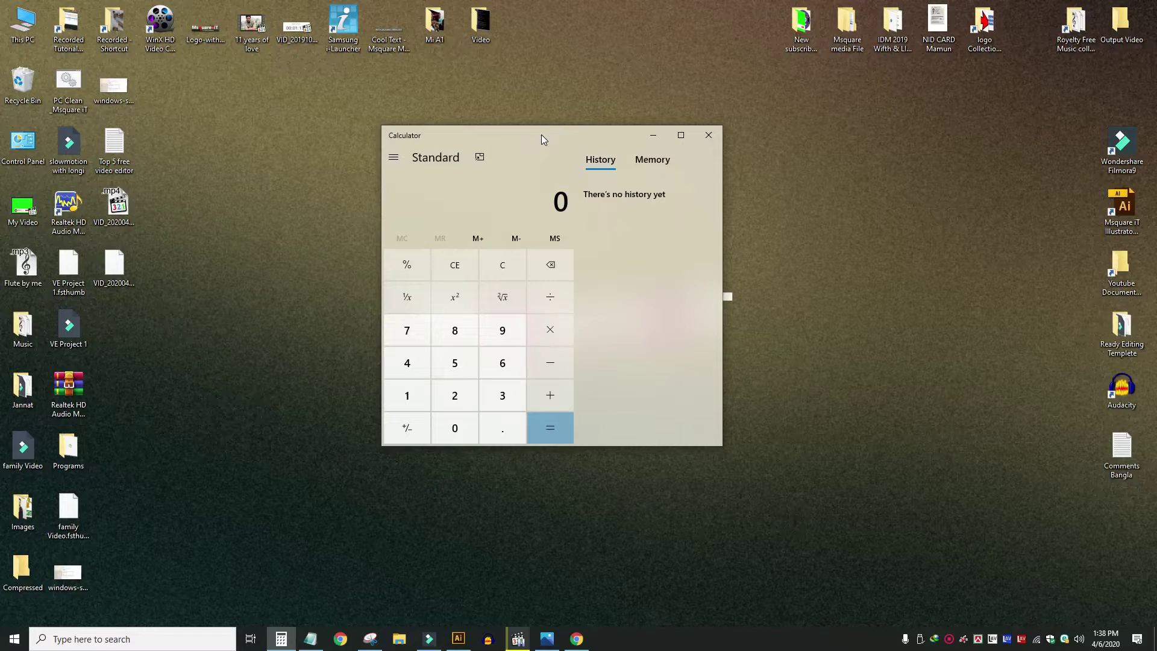
pyautogui.moveTo(540, 132); pyautogui.dragTo(659, 30)
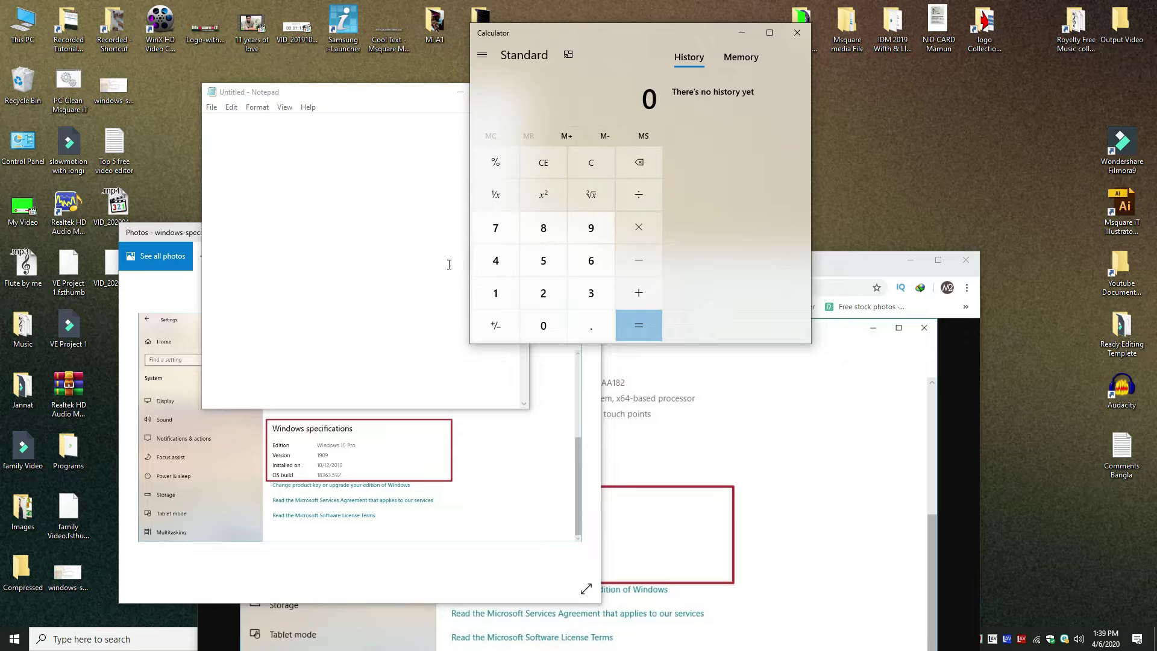
pyautogui.moveTo(627, 31); pyautogui.dragTo(683, 70)
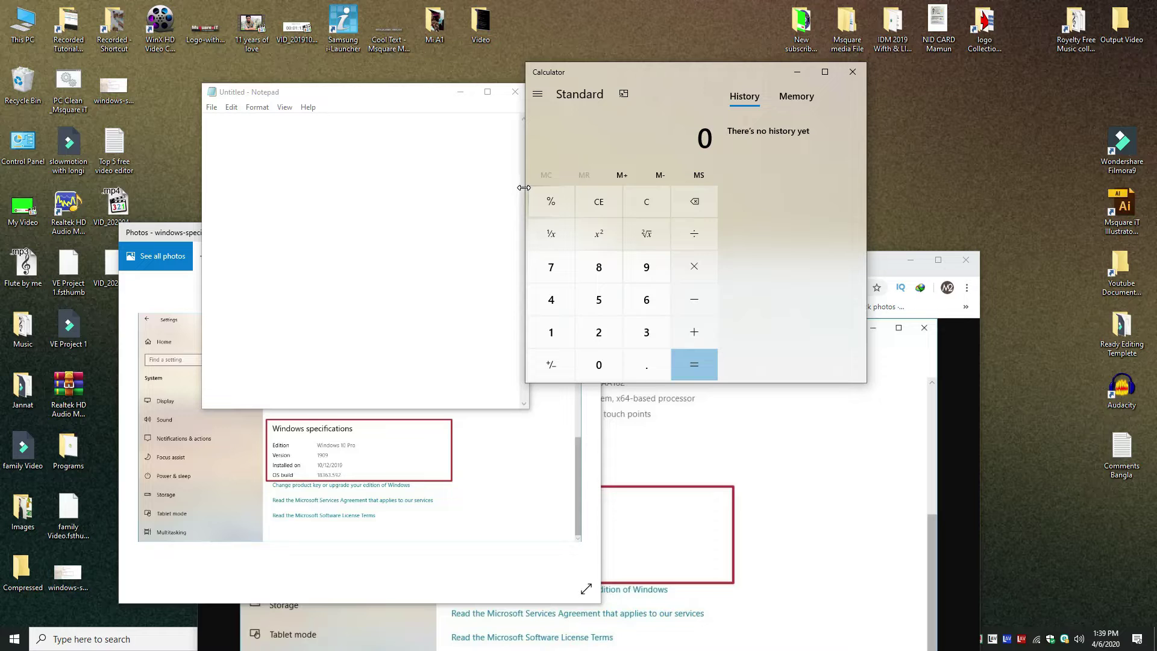
# - Toggle Show Desktop with Win+D twice, then close Calculator, Notepad, Photos and Chrome
pyautogui.press('super+d')
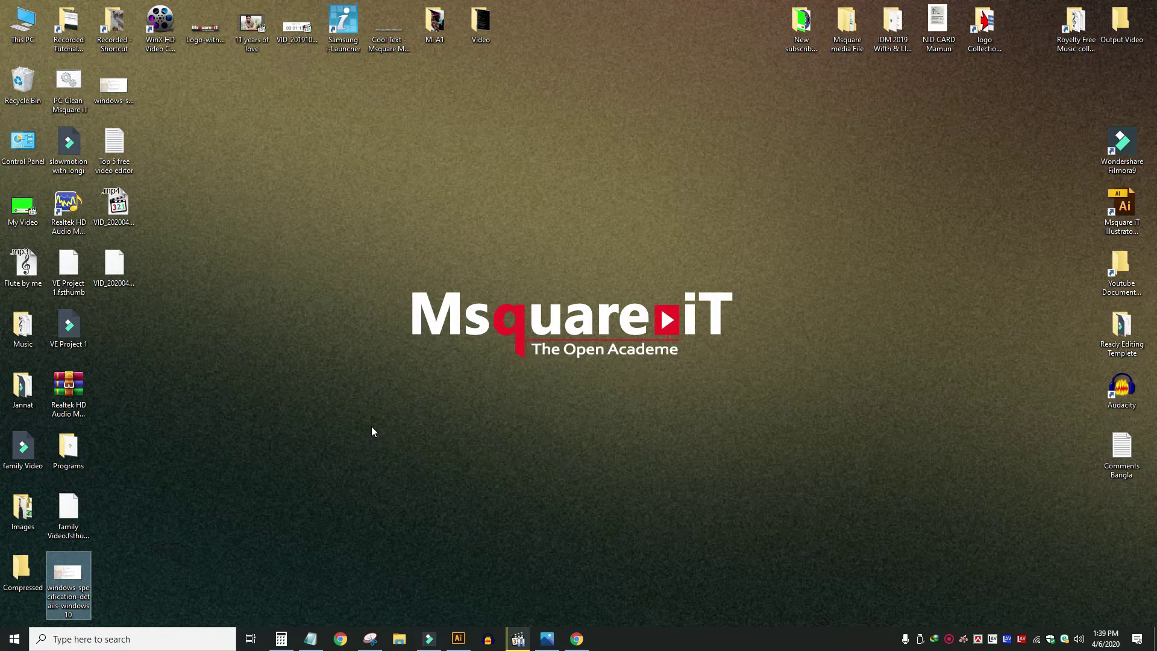
pyautogui.press('super+d')
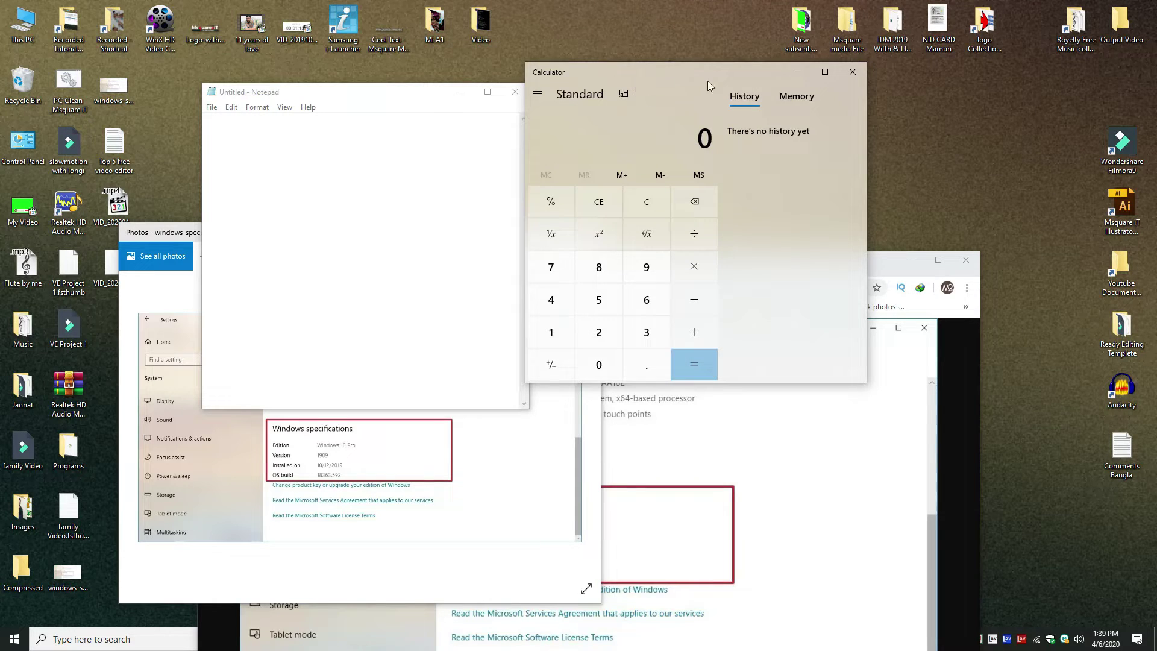
pyautogui.click(852, 72)
pyautogui.click(515, 91)
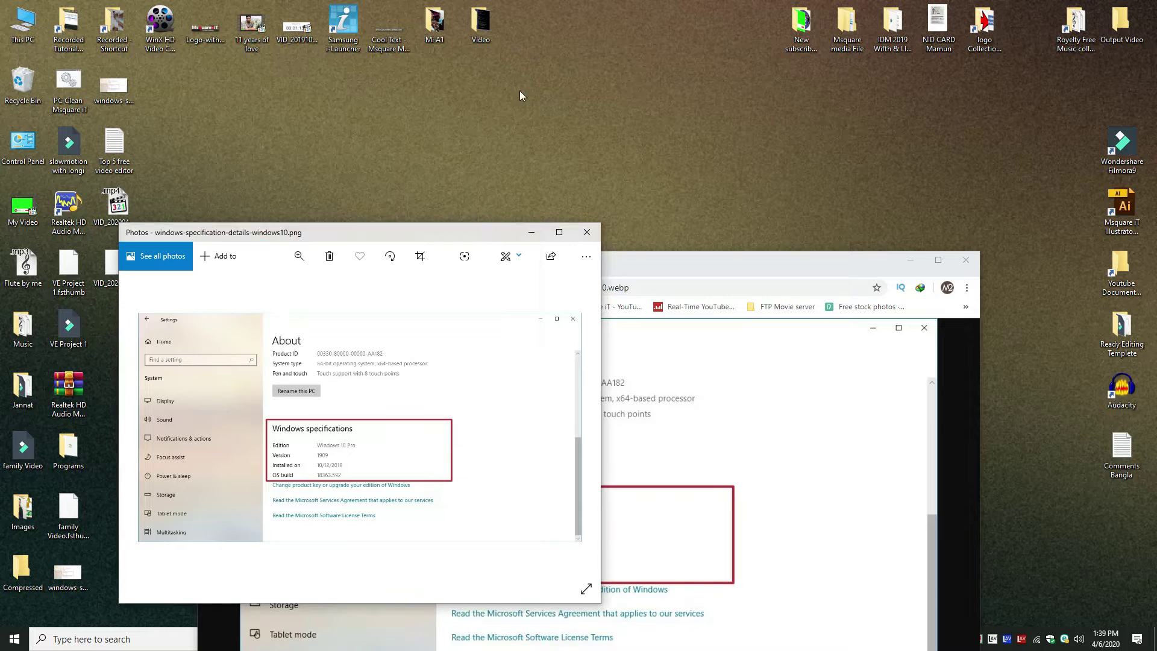
pyautogui.click(586, 232)
pyautogui.click(965, 259)
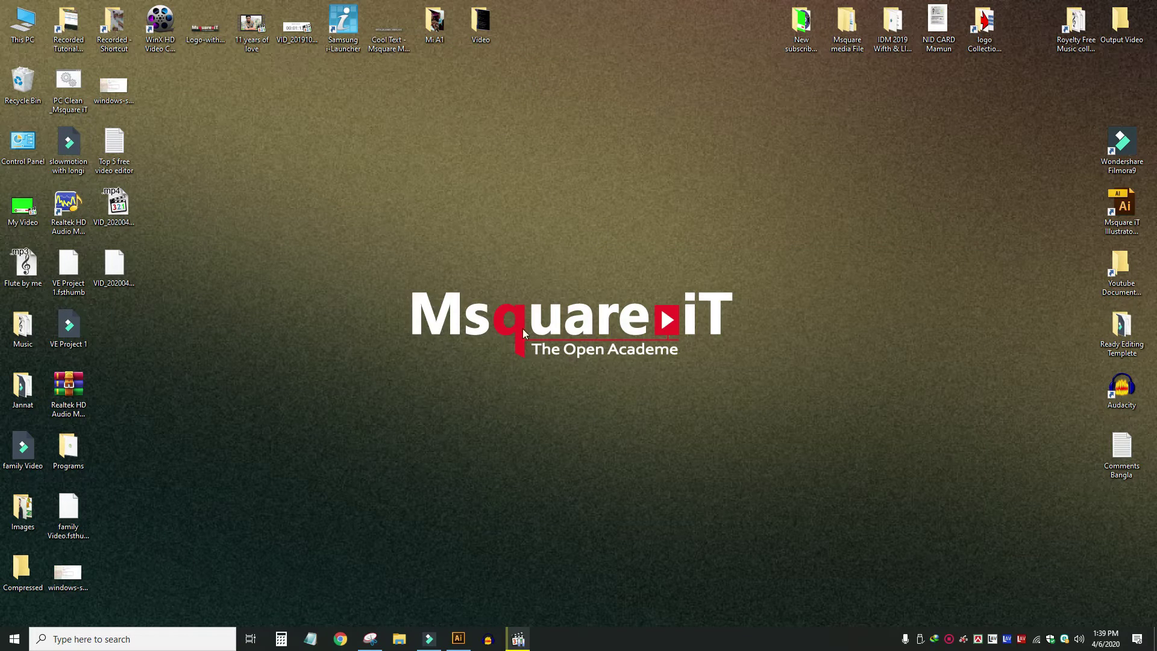
# - Refresh the desktop from its right-click menu
pyautogui.rightClick(433, 158)
pyautogui.click(467, 214)
pyautogui.moveTo(1106, 648)
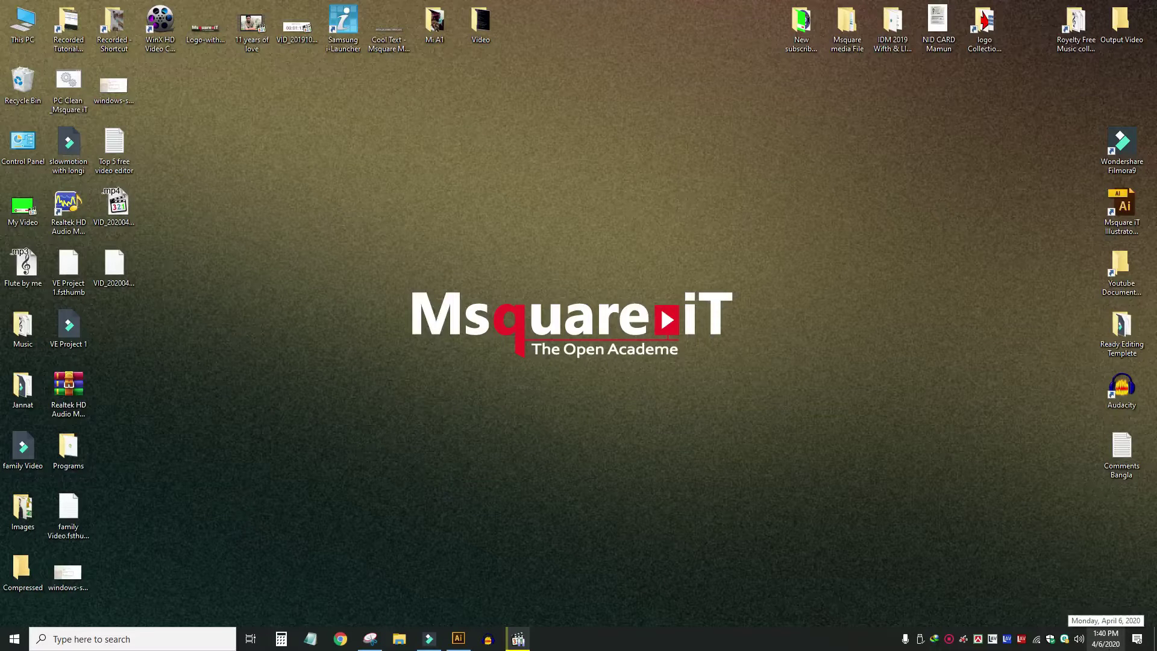
# - Open the taskbar calendar and select Tuesday, April 14, 2020
pyautogui.click(1106, 638)
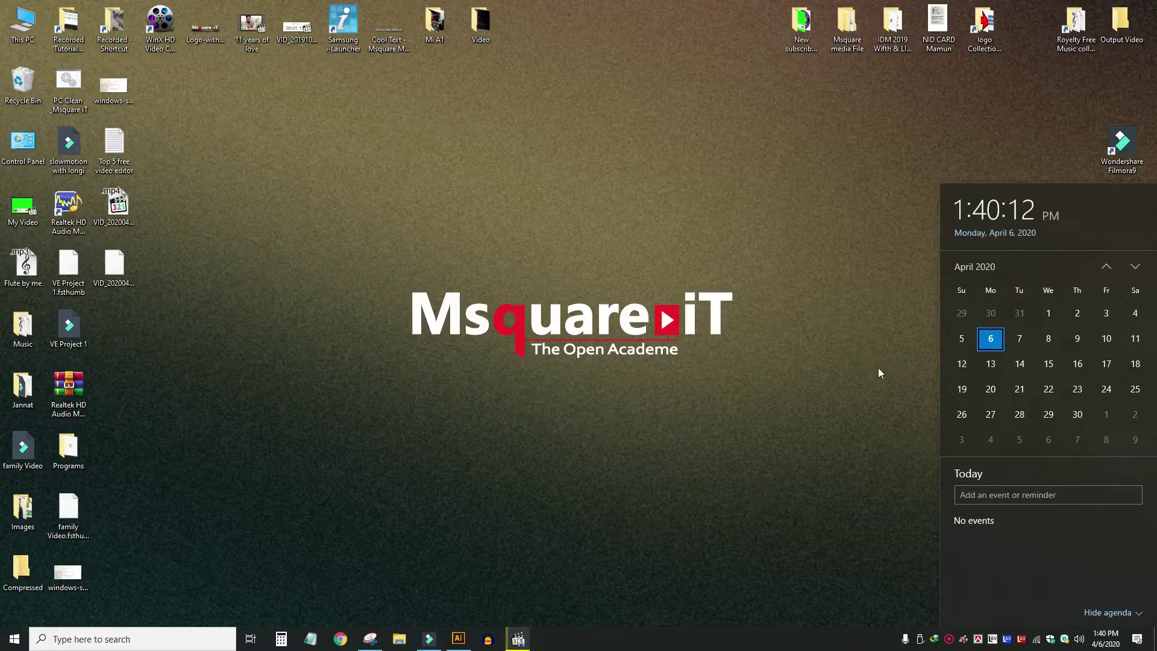
pyautogui.click(1020, 366)
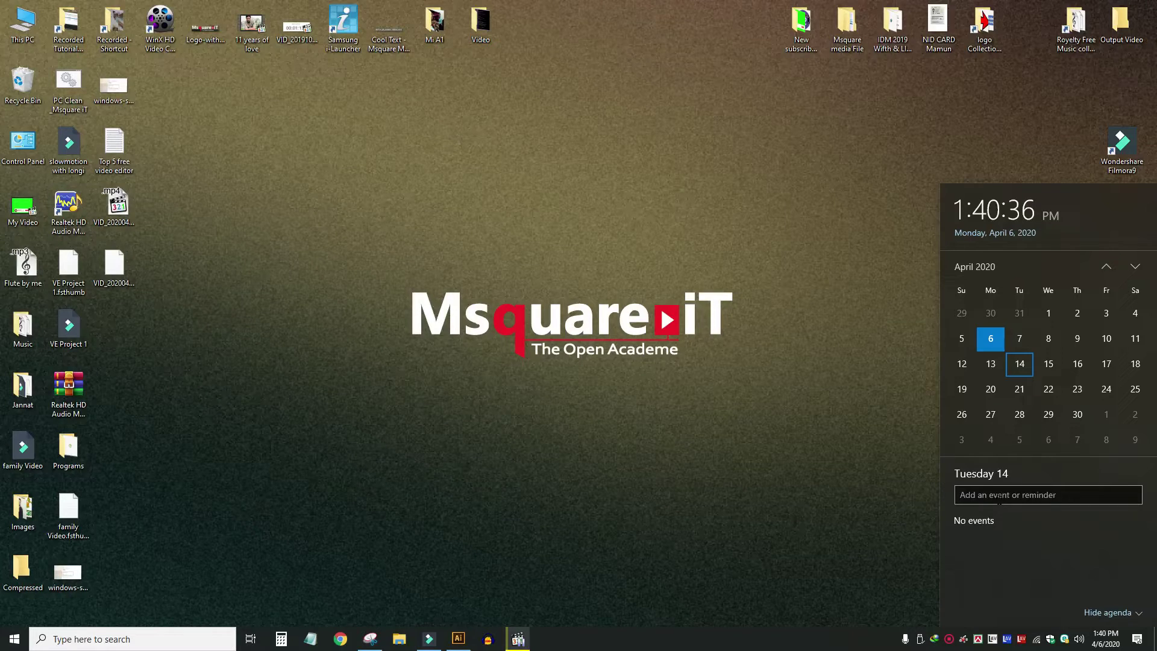
# - Enter a dinner event title for Tuesday 14 and scroll its start hour to 8 PM
pyautogui.click(1061, 499)
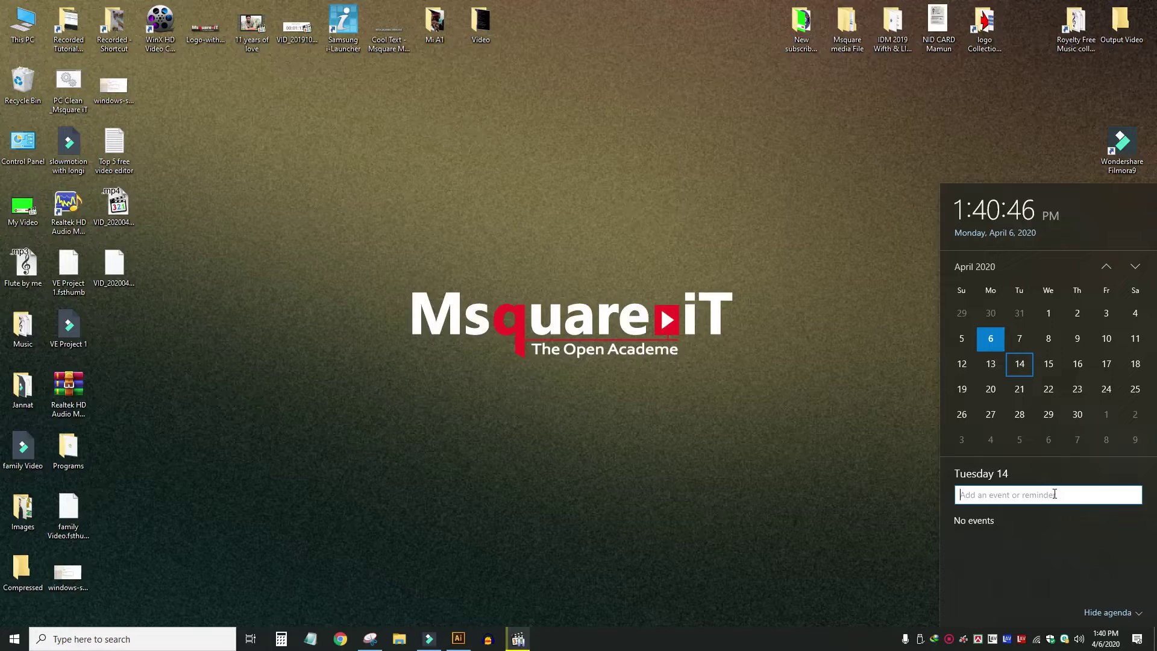
pyautogui.write('Dinn')
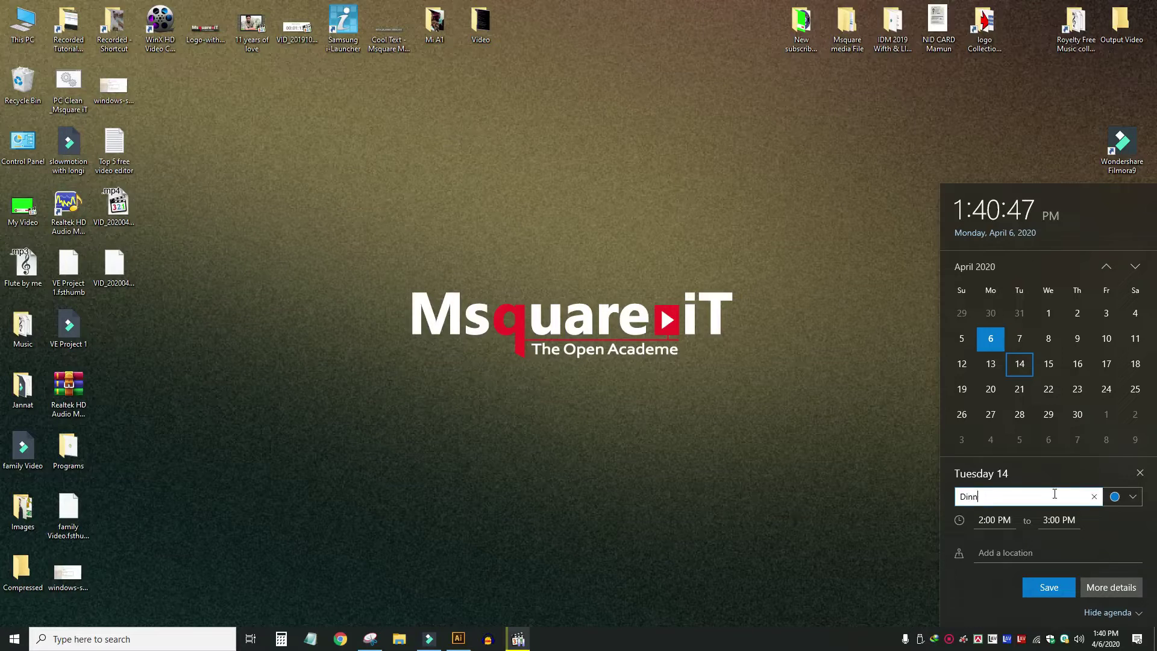
pyautogui.write('er with Afrin')
pyautogui.moveTo(1019, 497); pyautogui.dragTo(907, 496)
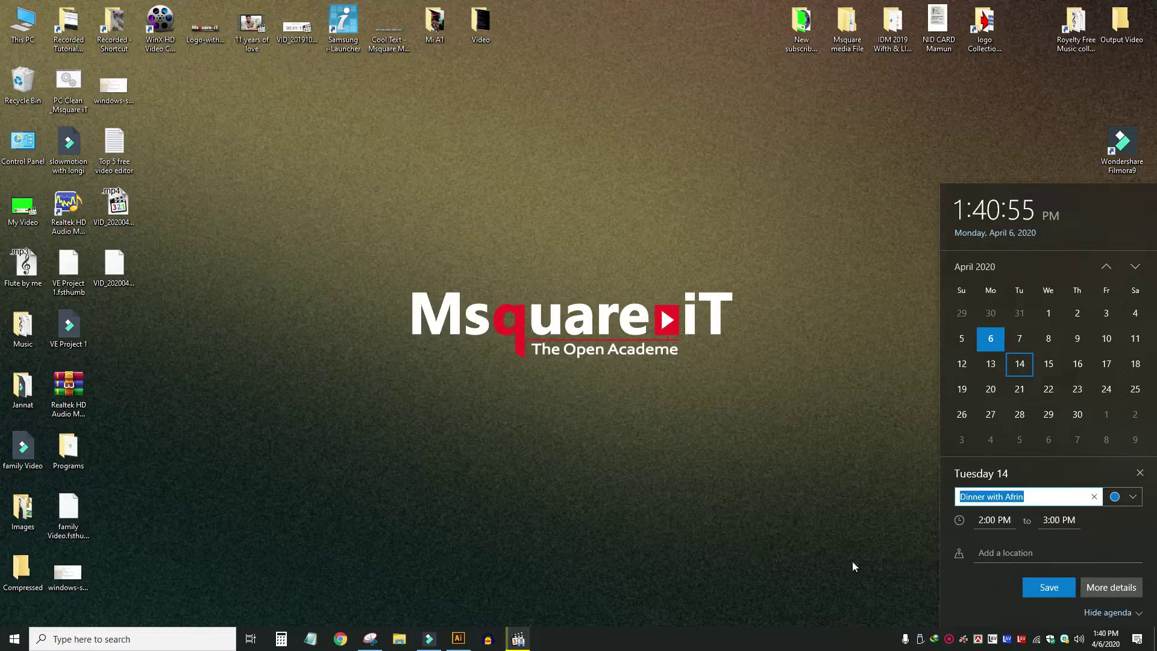
pyautogui.click(1004, 522)
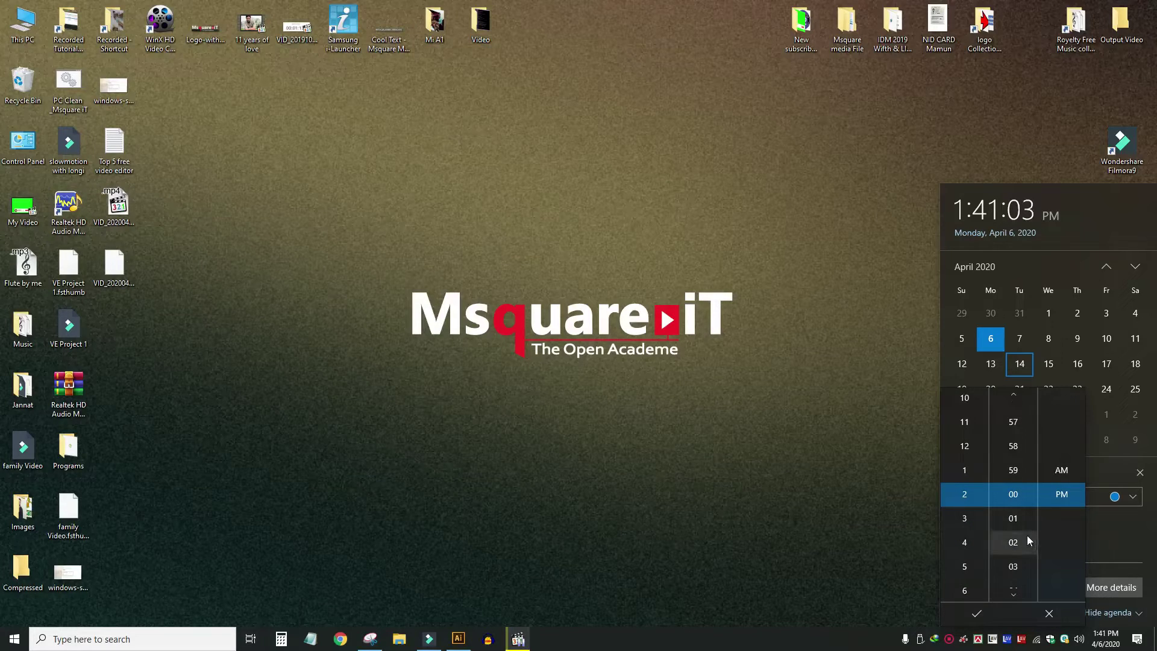
pyautogui.scroll(-1, 1026, 535)
pyautogui.scroll(-3, 979, 556)
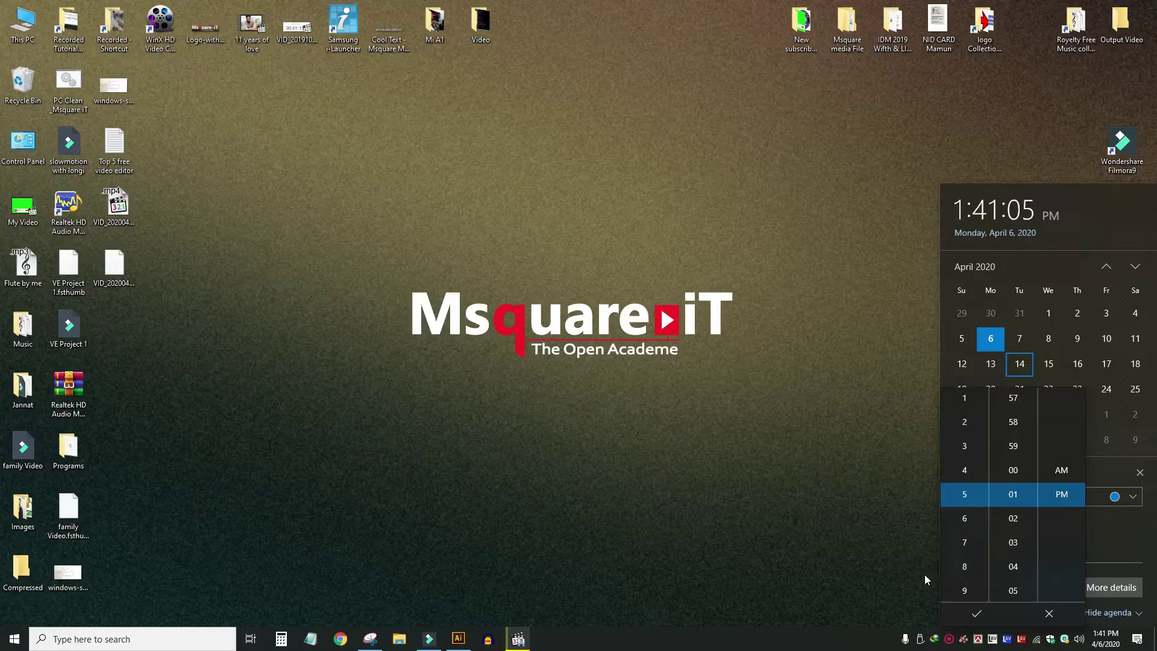
pyautogui.scroll(-3, 963, 566)
# - Confirm the 8:01 PM start and set the end time to 9:01 PM
pyautogui.click(976, 614)
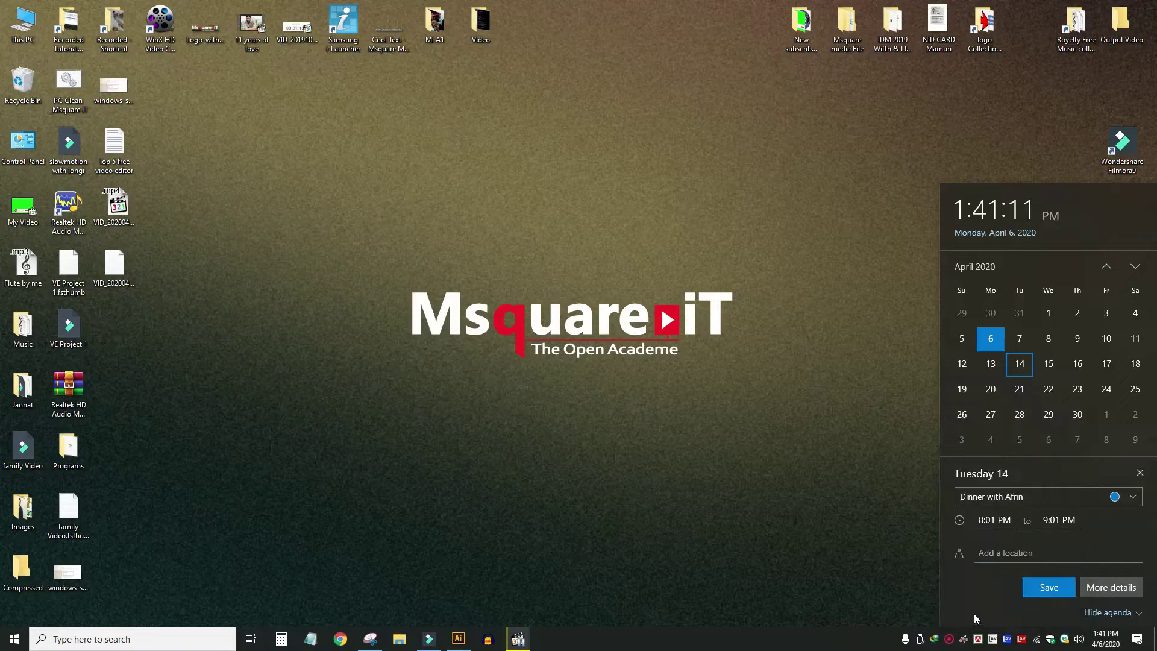
pyautogui.click(1056, 521)
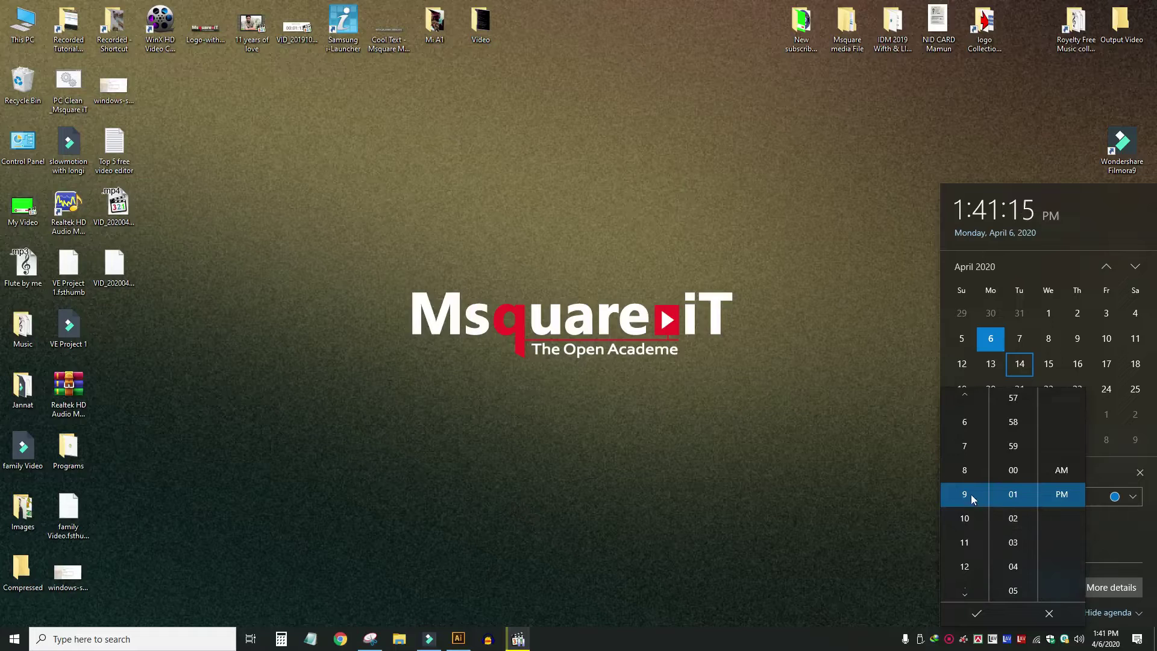
pyautogui.click(959, 479)
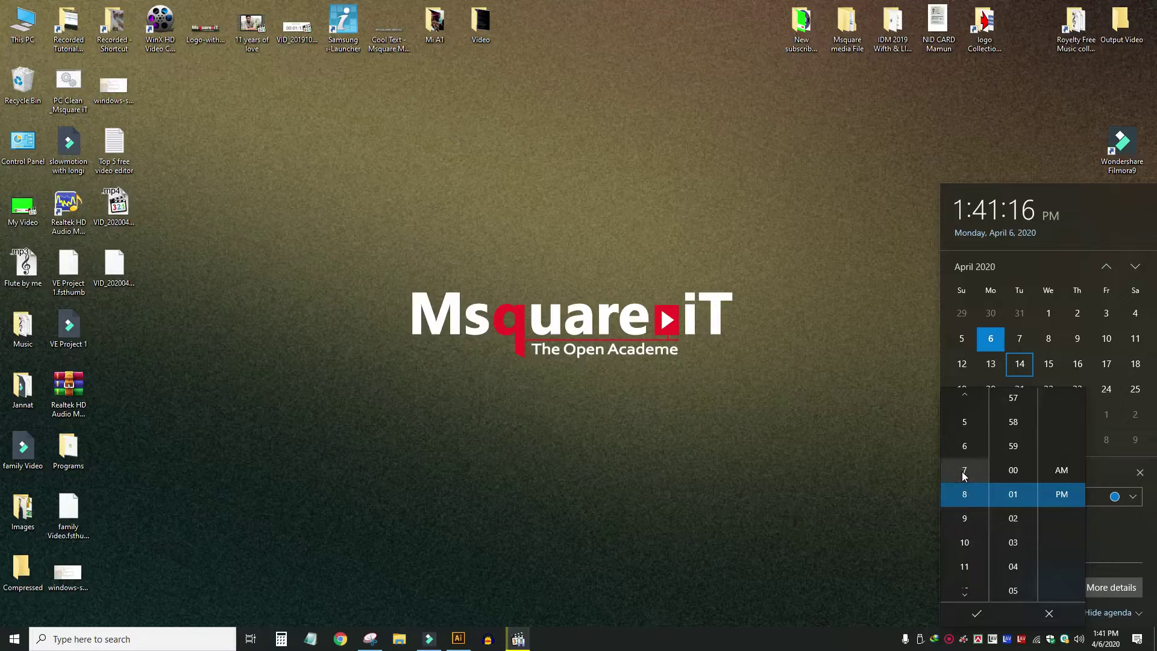
pyautogui.click(973, 521)
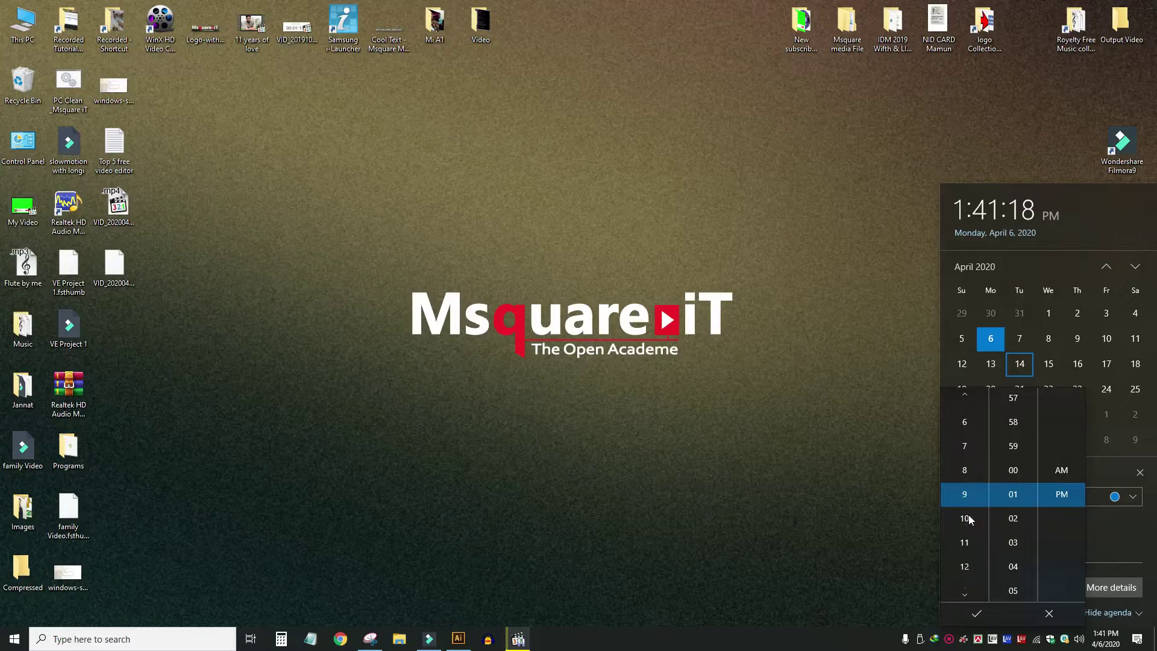
pyautogui.click(977, 614)
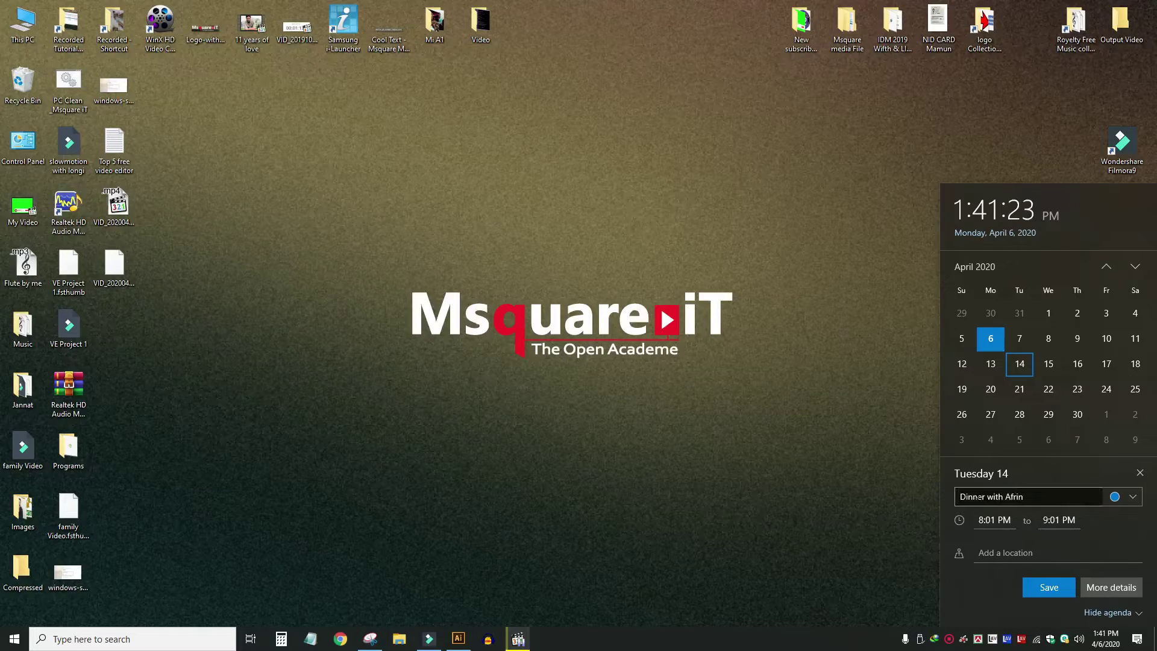
# - Add the hotel location to the dinner event and save it to the agenda
pyautogui.click(1027, 497)
pyautogui.moveTo(1028, 497); pyautogui.dragTo(887, 500)
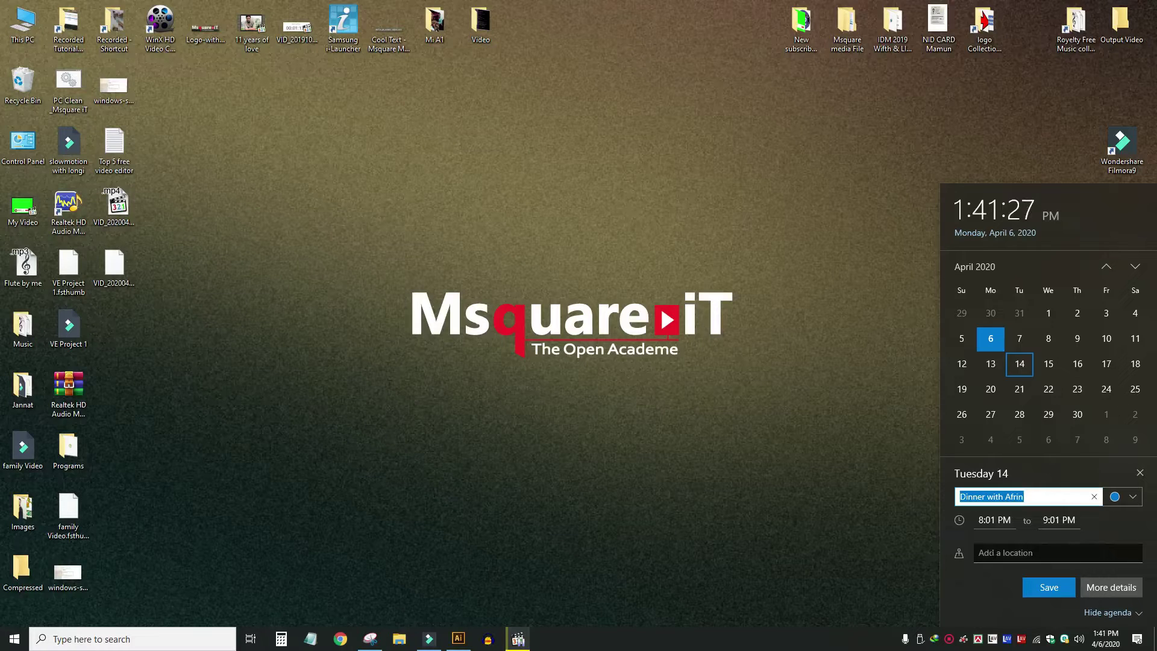
pyautogui.click(1035, 549)
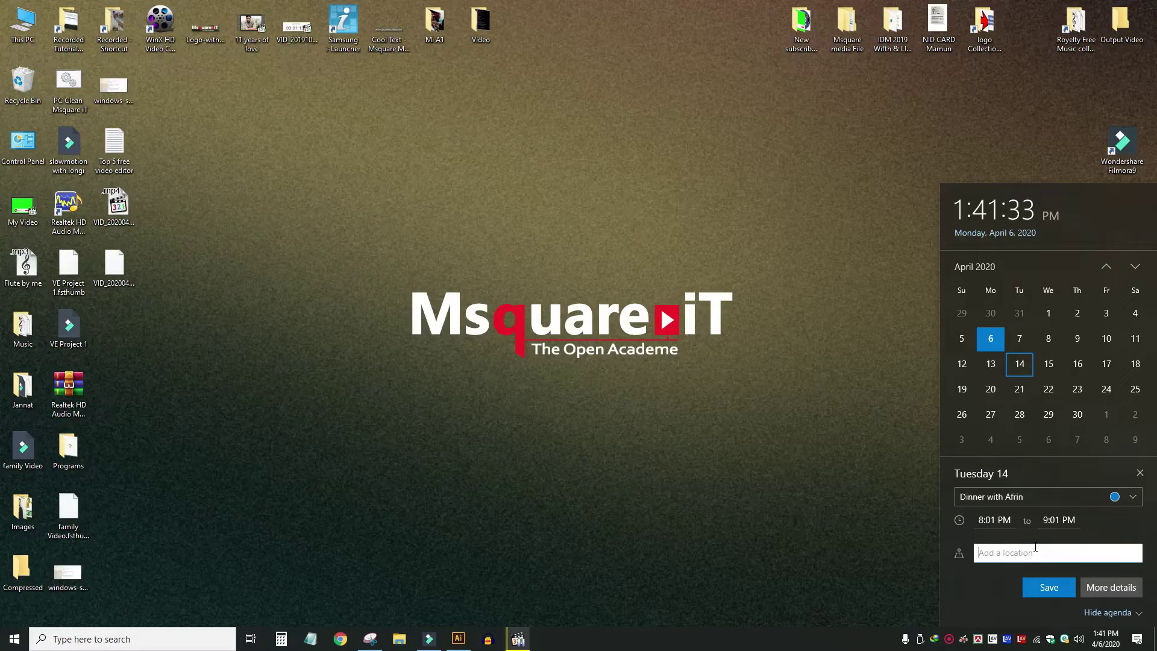
pyautogui.write('Star')
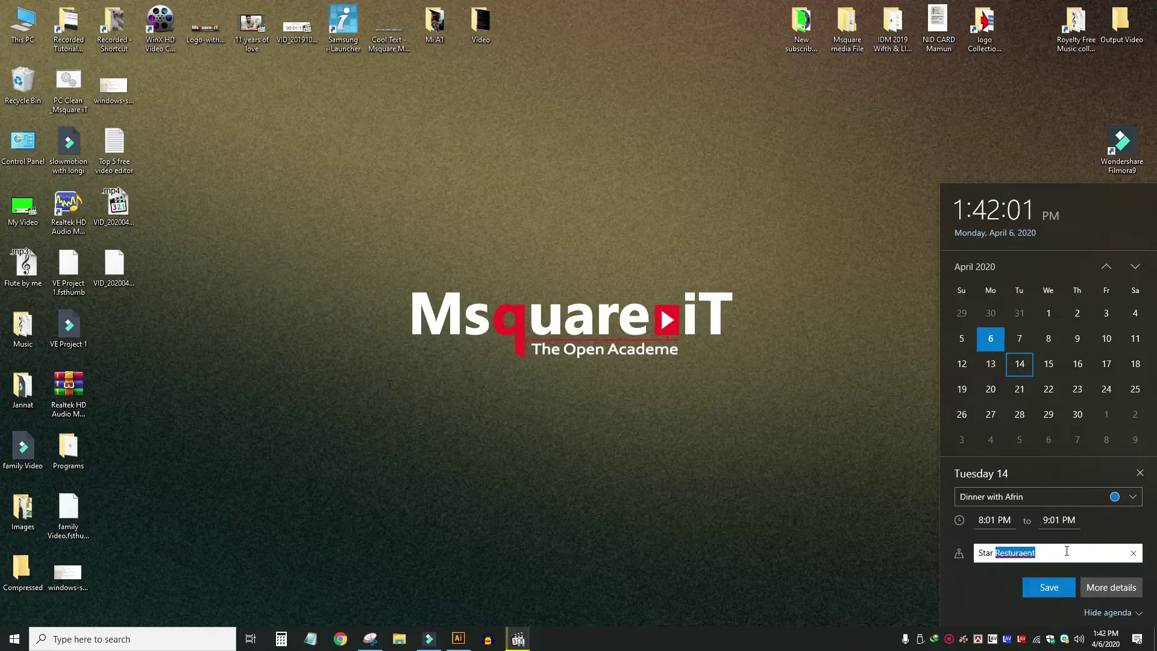
pyautogui.write('Hotel')
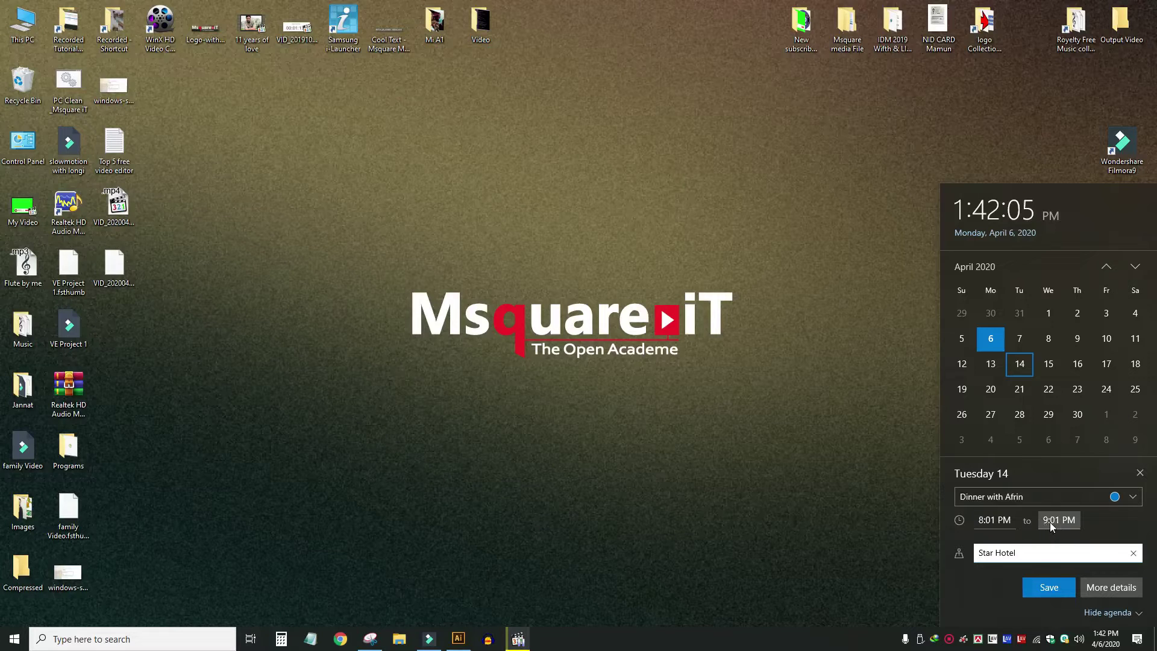
pyautogui.moveTo(1040, 497); pyautogui.dragTo(916, 500)
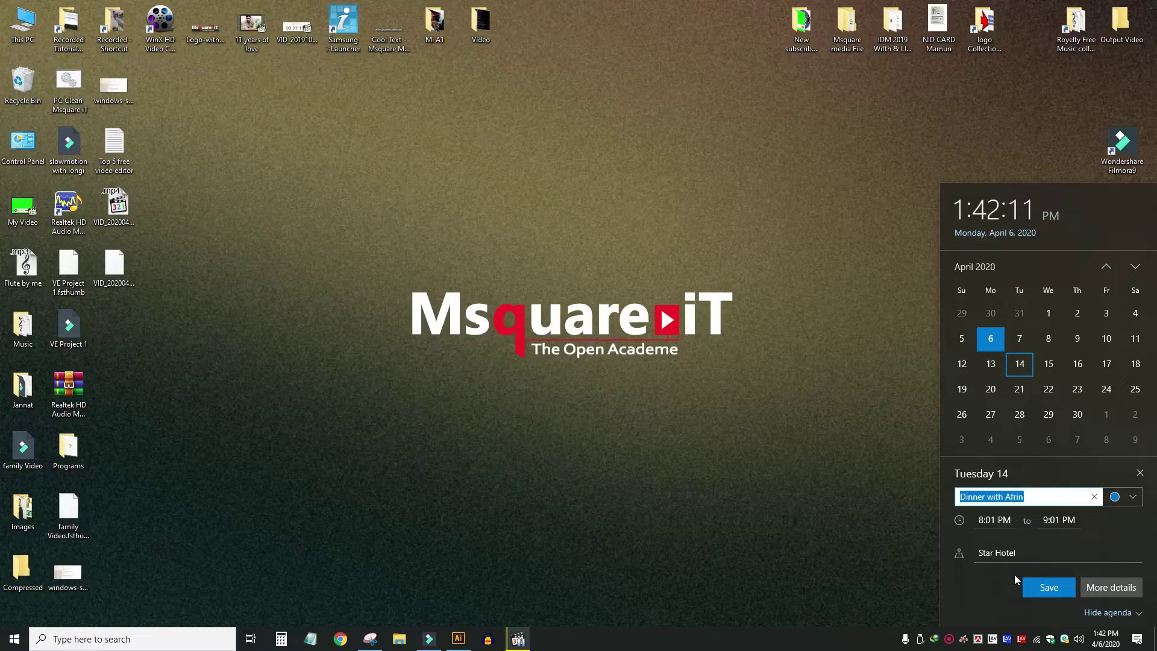
pyautogui.click(1032, 553)
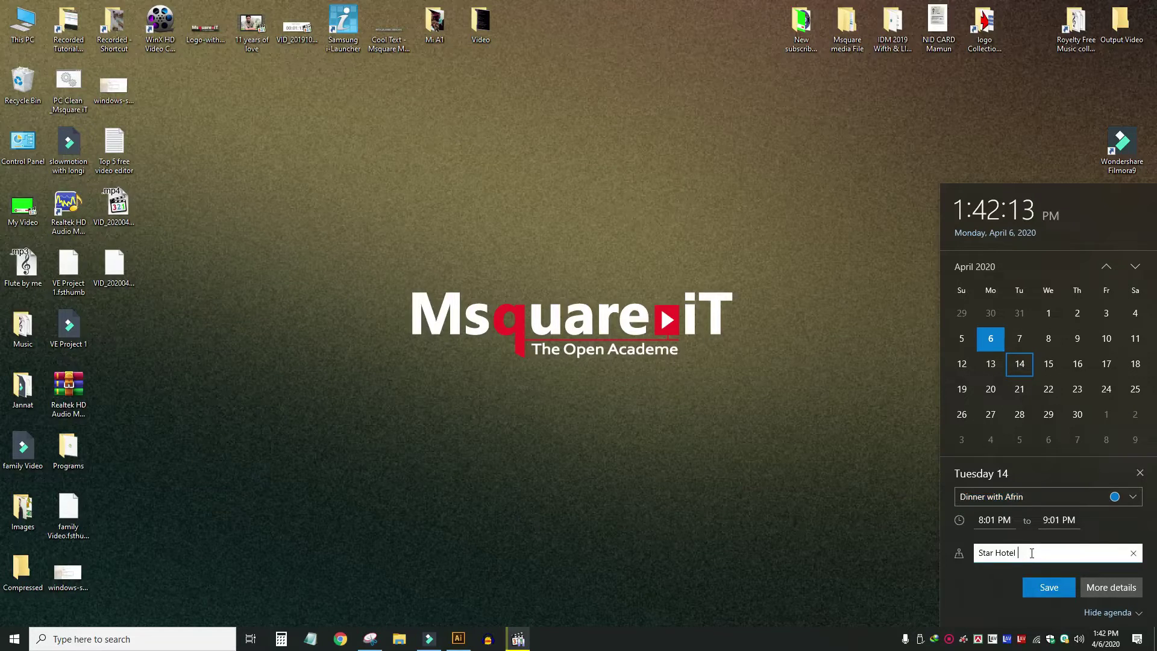
pyautogui.write(', Dhanmondi')
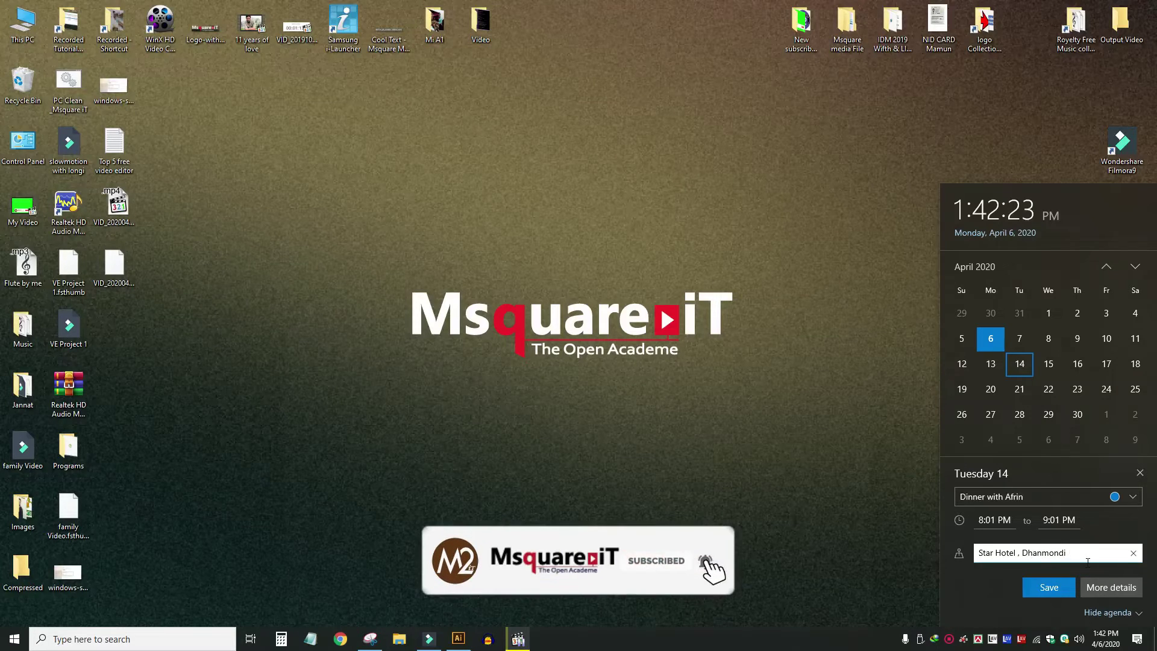
pyautogui.write('2')
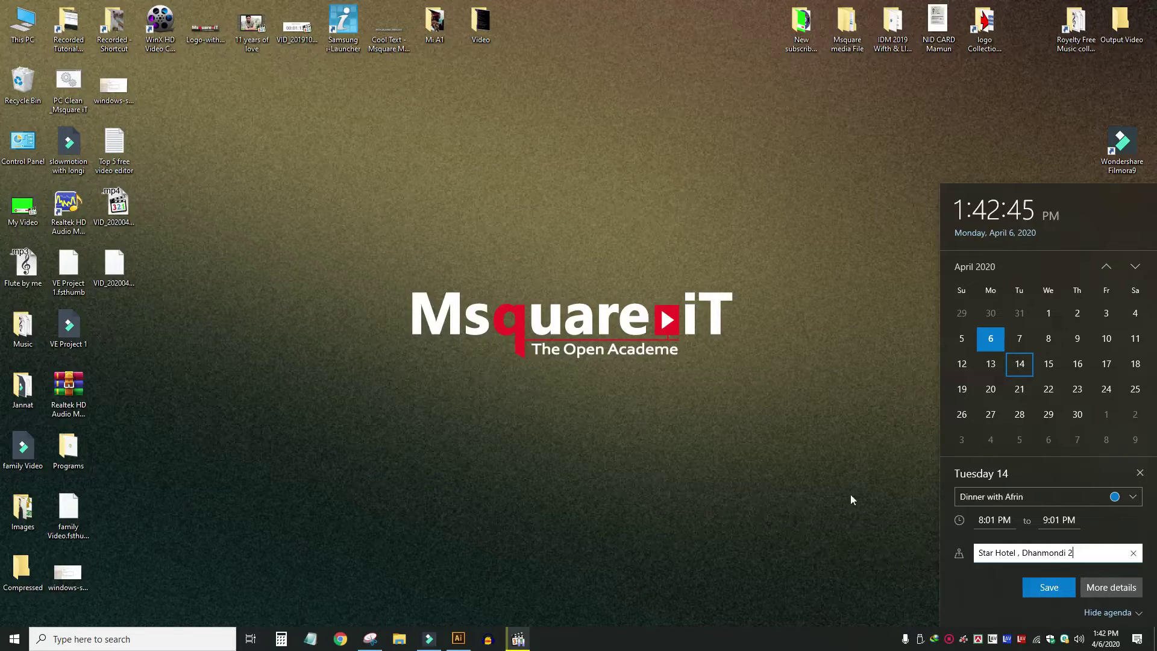
pyautogui.click(1045, 589)
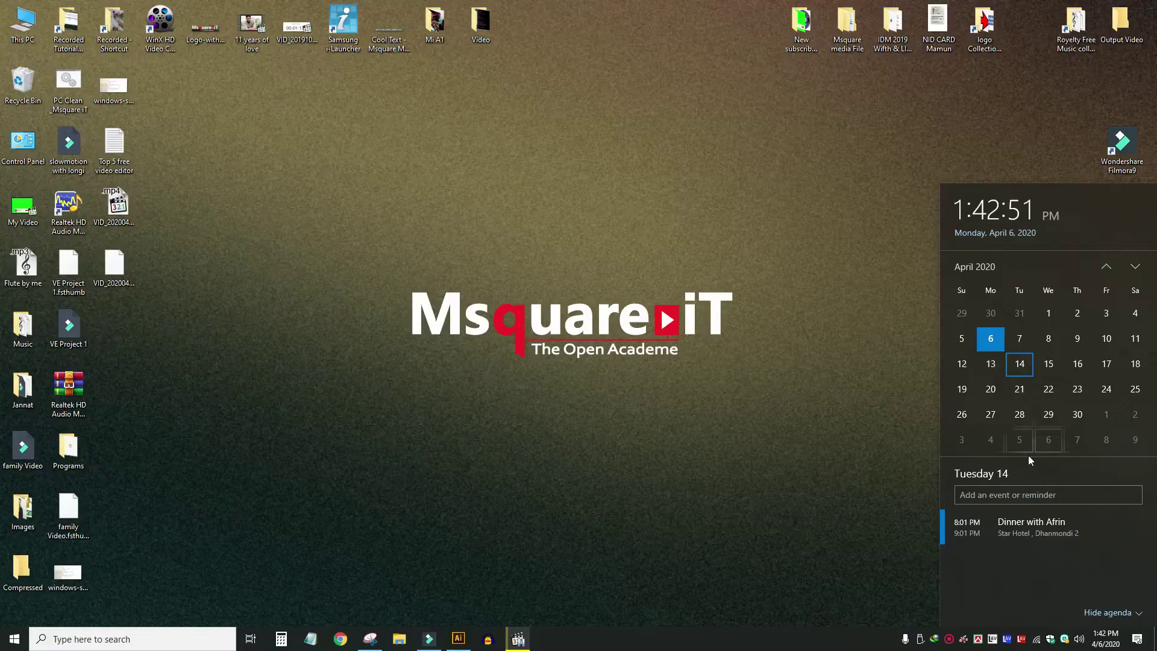
# - Dismiss the calendar panel by clicking the desktop, then right-click the desktop
pyautogui.click(852, 418)
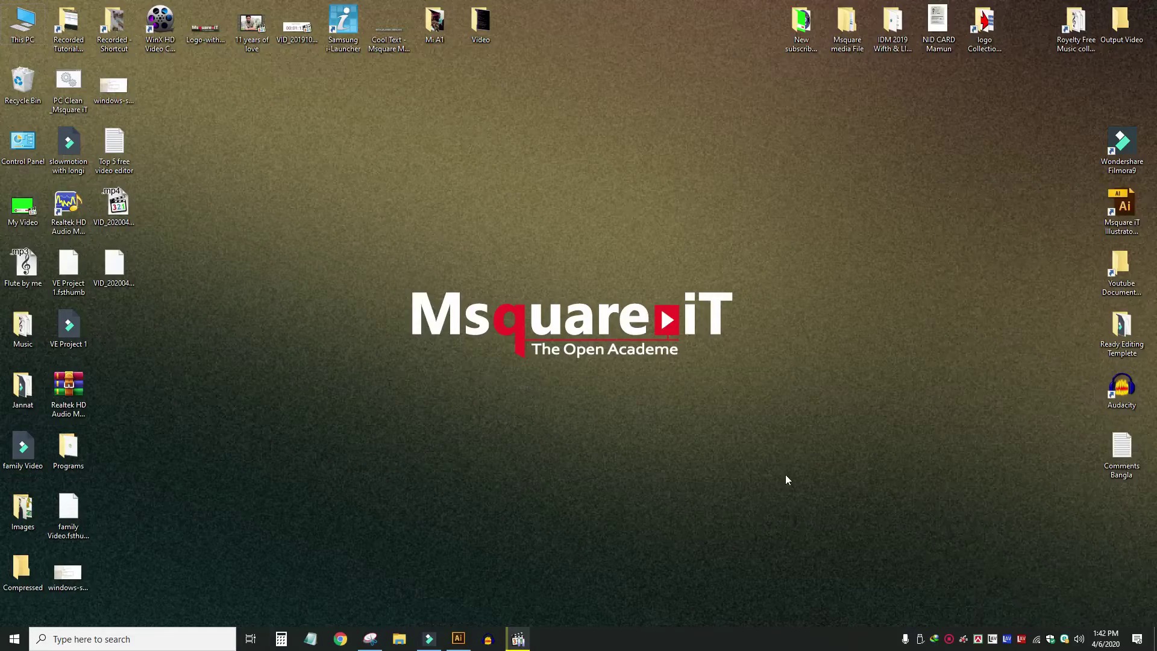
pyautogui.rightClick(519, 98)
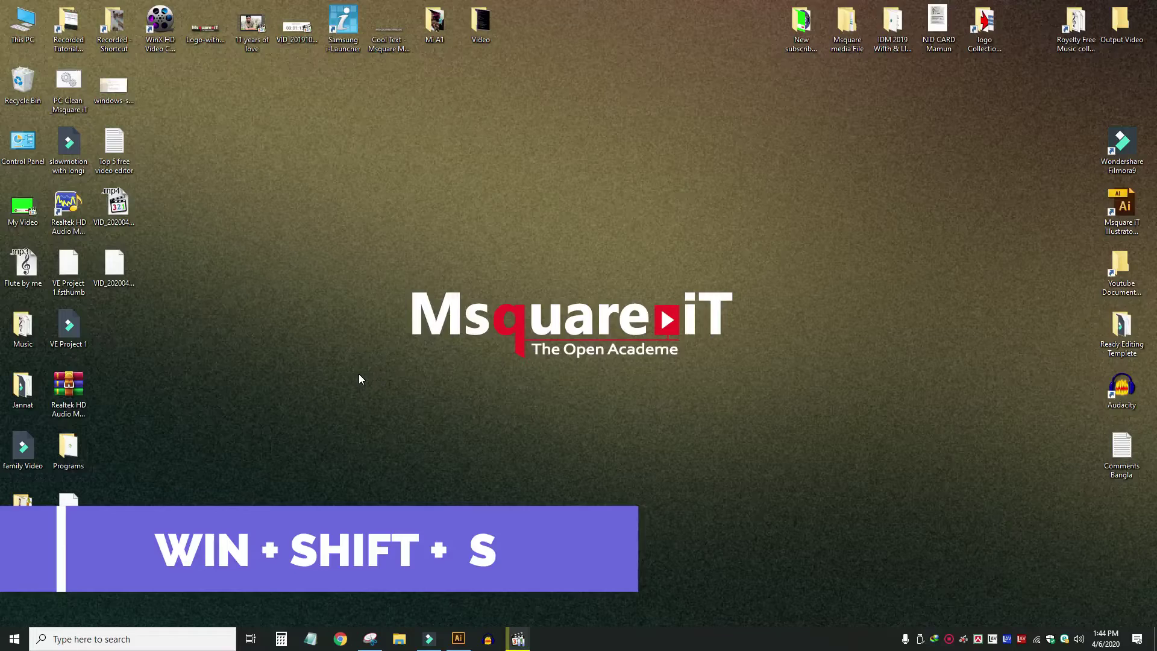
# - Snip a rectangle around the MsquareiT desktop logo with Win+Shift+S
pyautogui.press('super+shift+s')
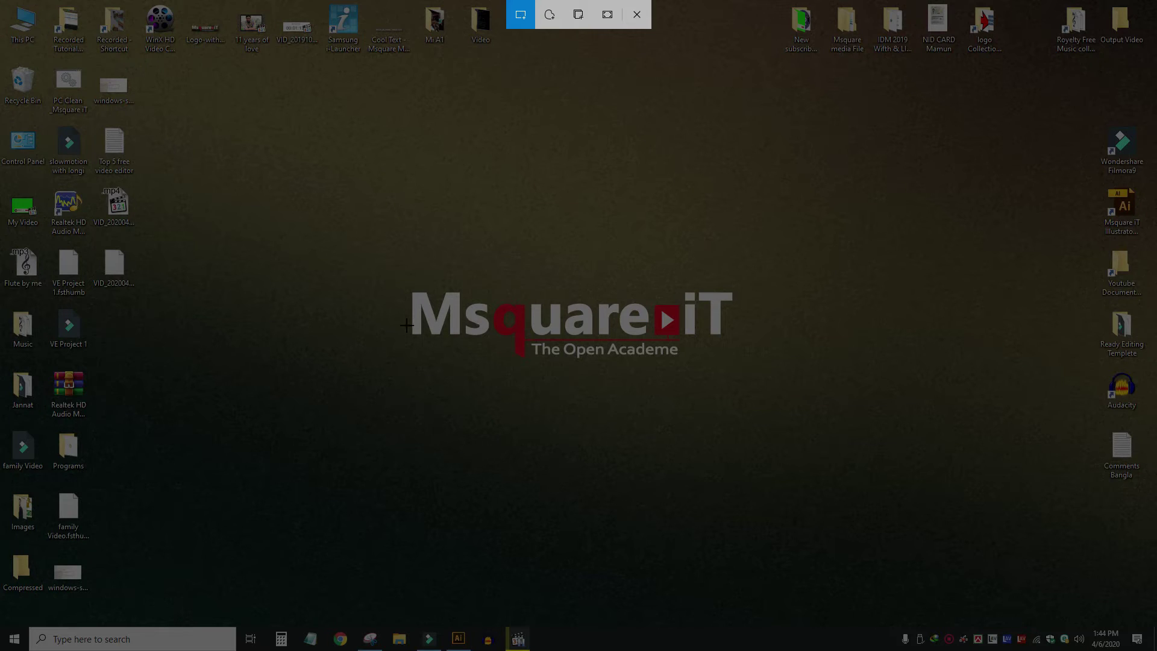
pyautogui.moveTo(403, 284); pyautogui.dragTo(746, 362)
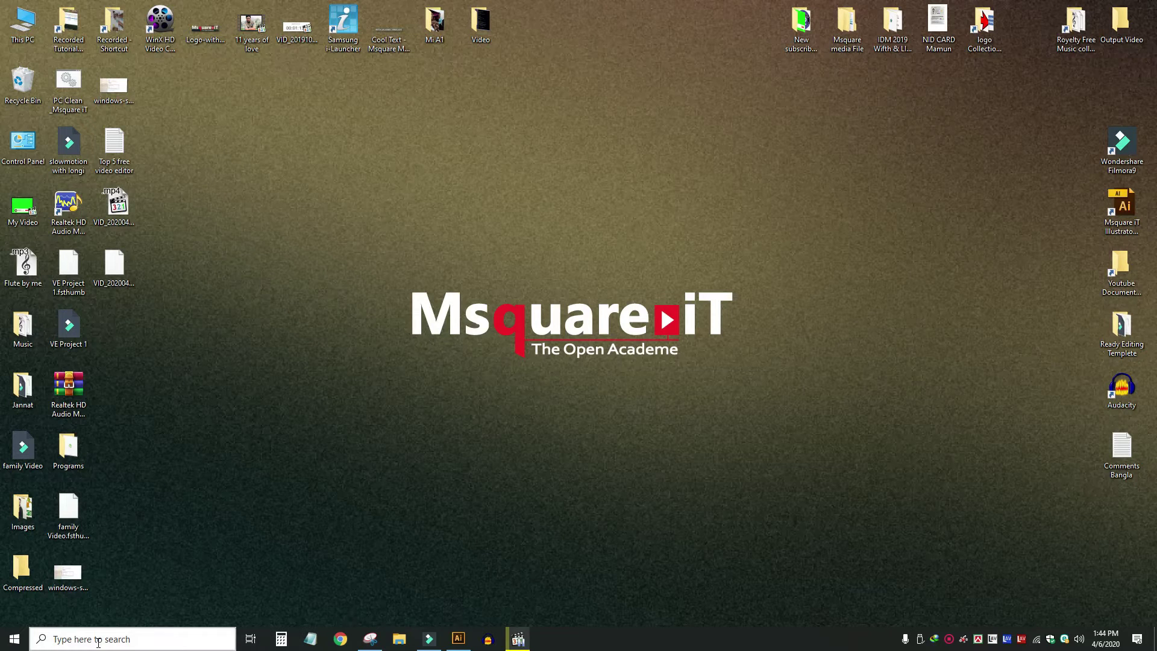
# - Open Paint from Windows Search and paste the snipped logo onto the canvas
pyautogui.click(118, 637)
pyautogui.write('pa')
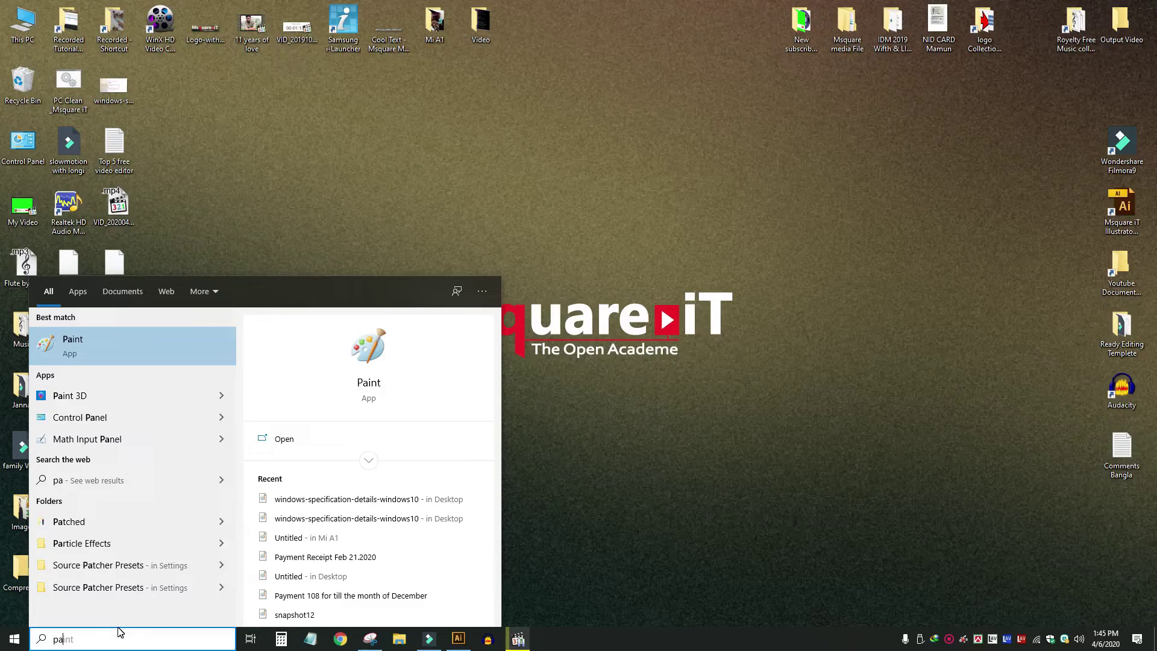
pyautogui.click(97, 349)
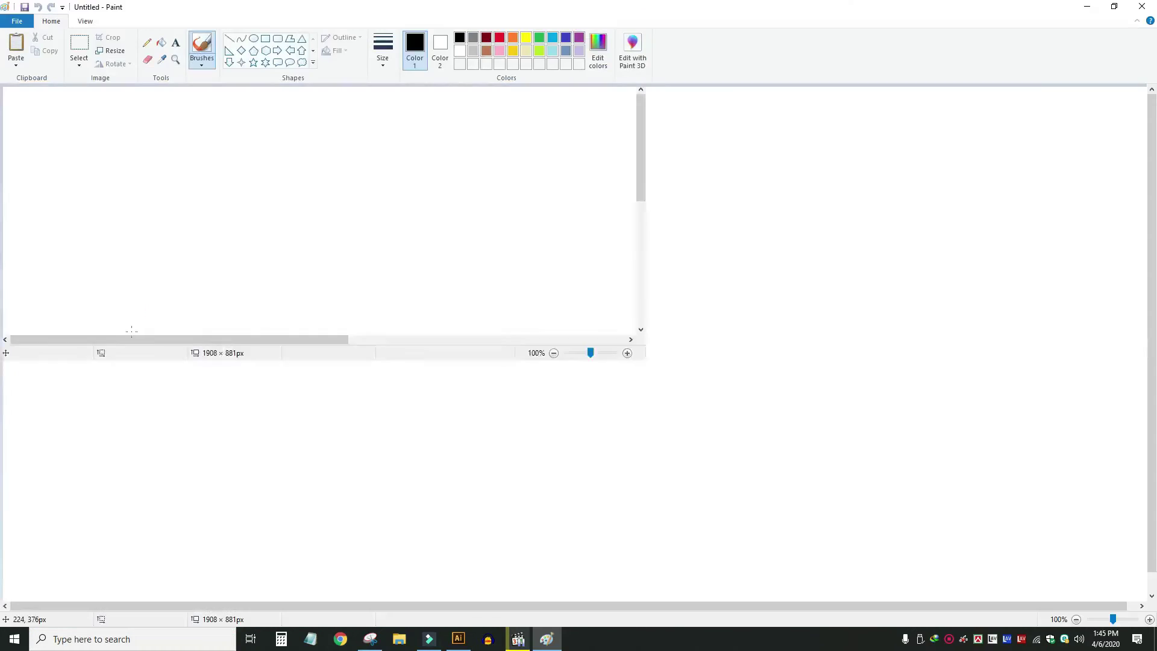
pyautogui.click(16, 47)
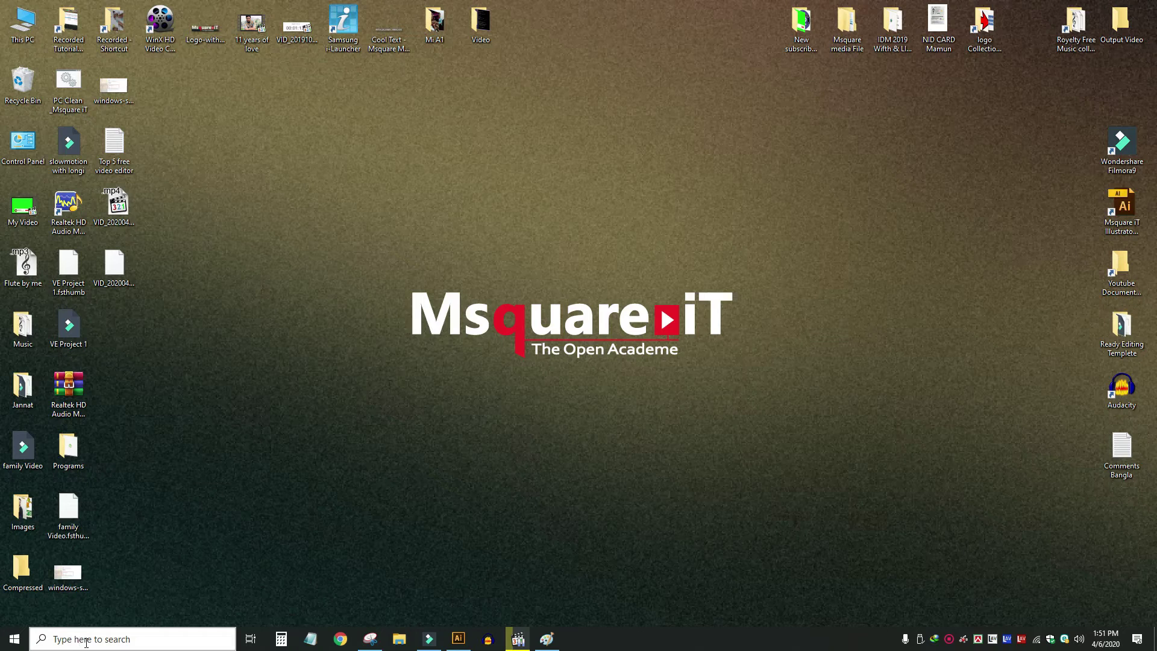
# - Search for 'word' and launch Microsoft Office Word 2007
pyautogui.click(74, 640)
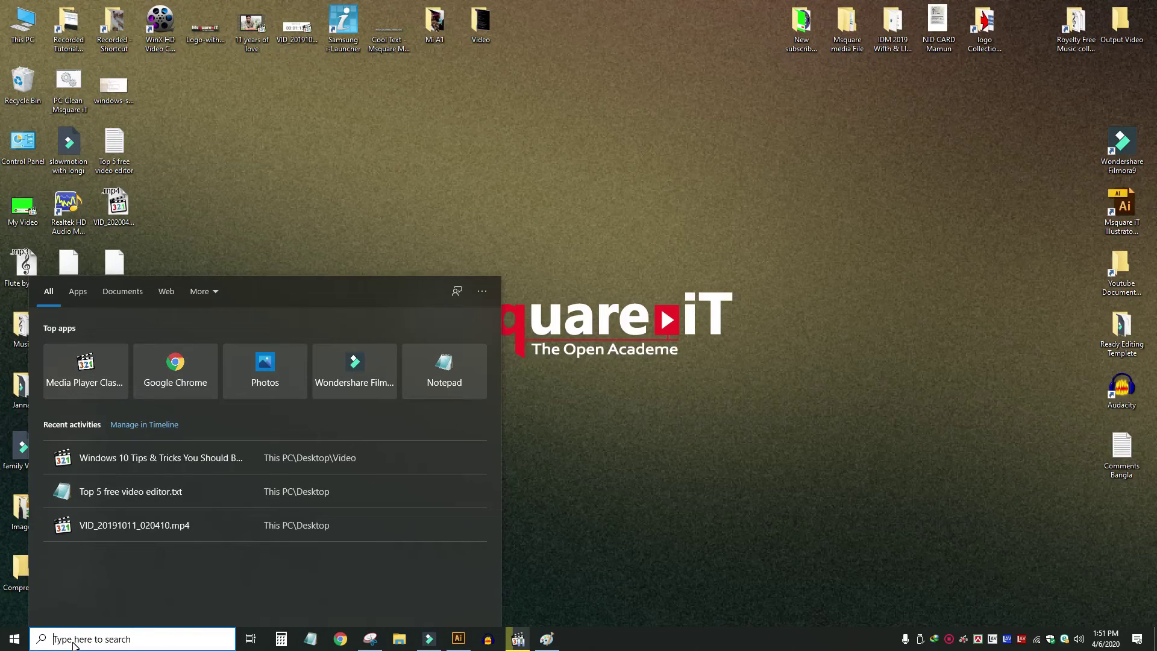
pyautogui.write('word')
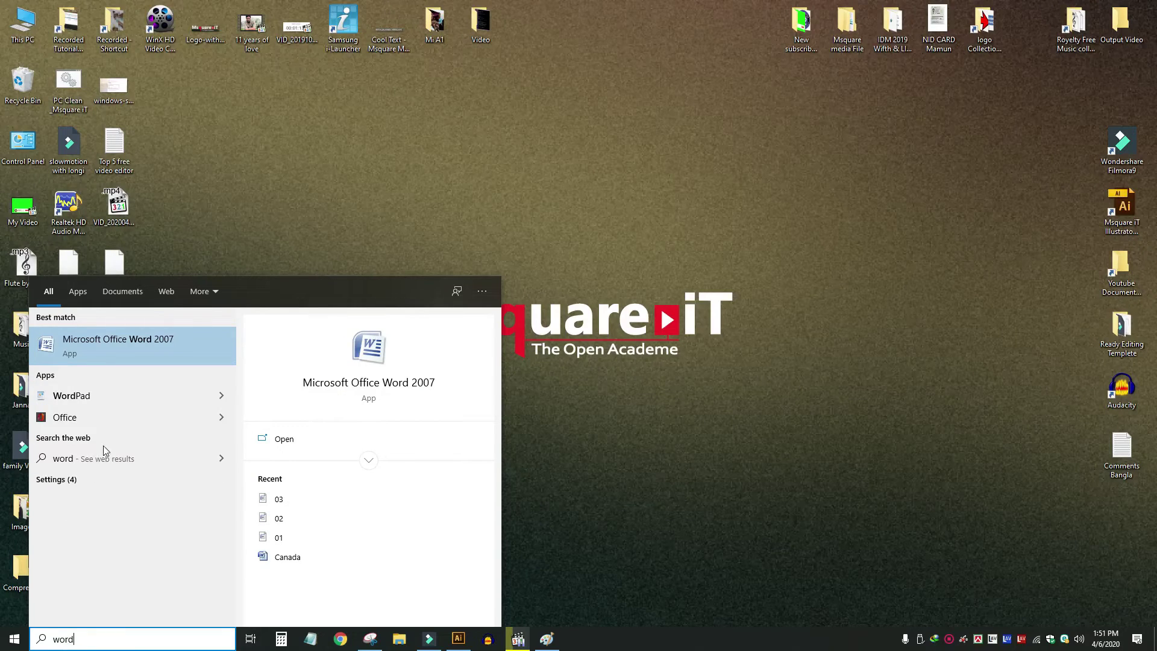
pyautogui.click(146, 352)
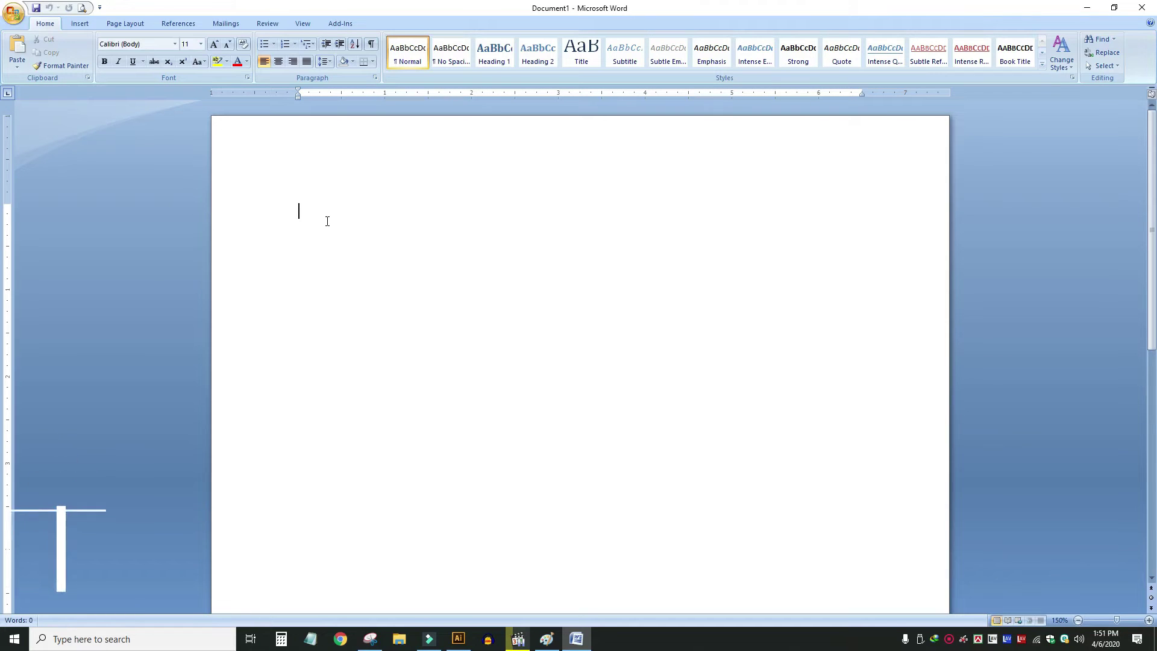
# - Start voice dictation with Win+H, then delete the trial dictated line
pyautogui.press('super+h')
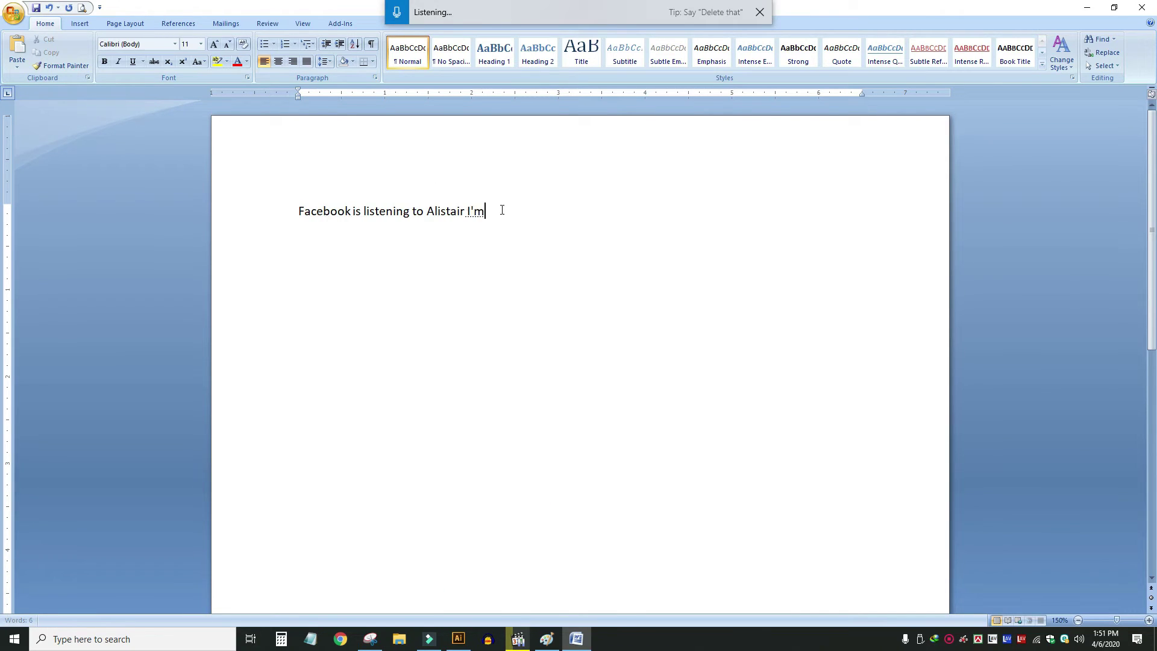
pyautogui.moveTo(389, 187); pyautogui.dragTo(264, 229)
pyautogui.press('Delete')
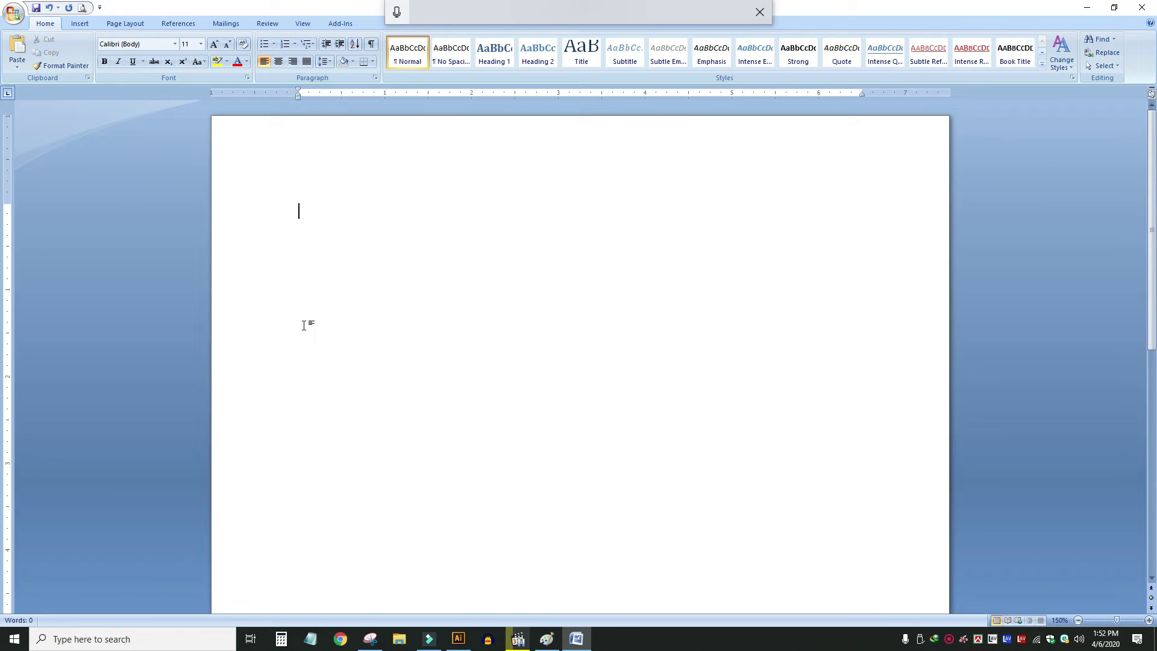
# - Dictate the 7 day weather forecast sentence, delete the stray 'the' after Network, and close dictation
pyautogui.click(341, 210)
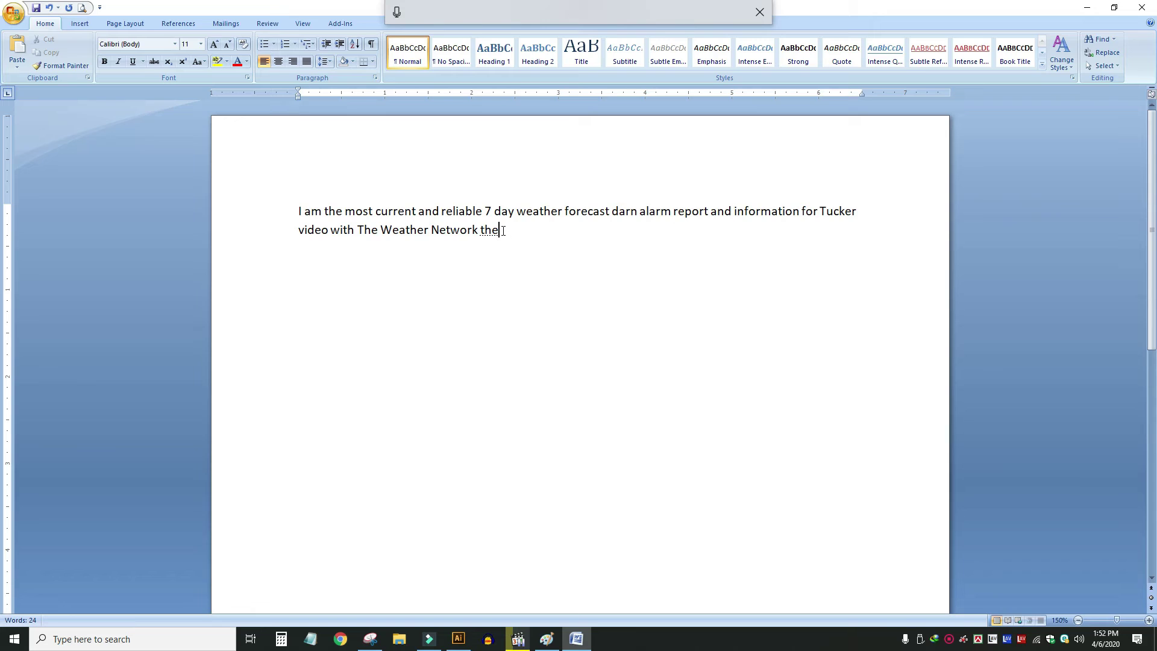
pyautogui.moveTo(481, 231); pyautogui.dragTo(511, 232)
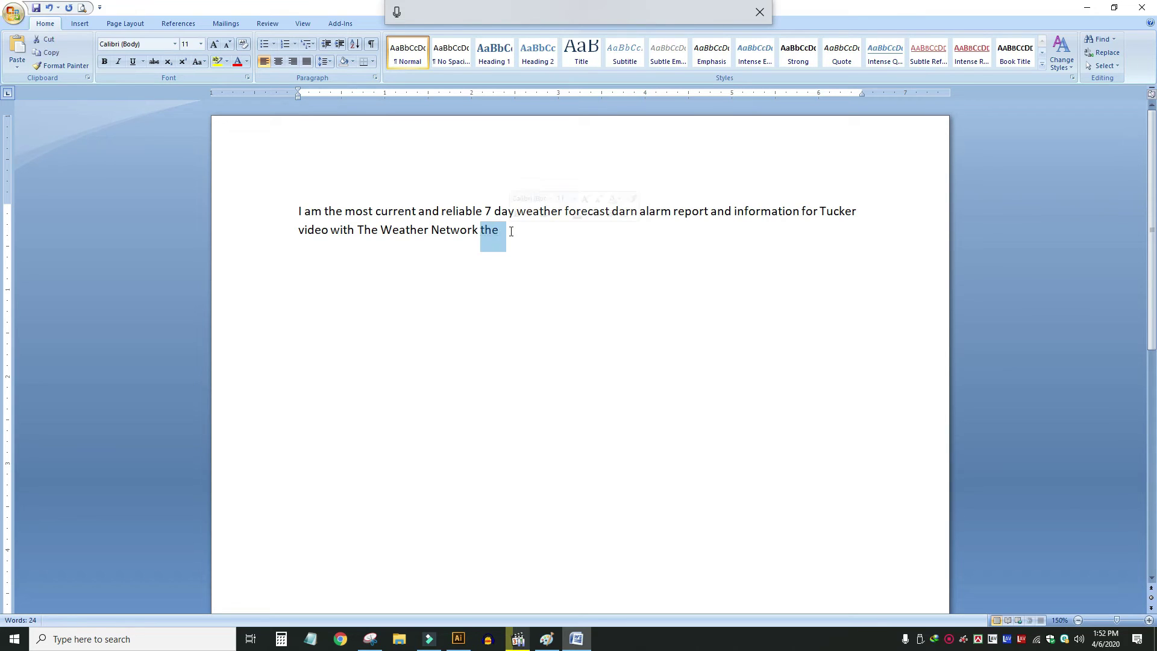
pyautogui.press('Delete')
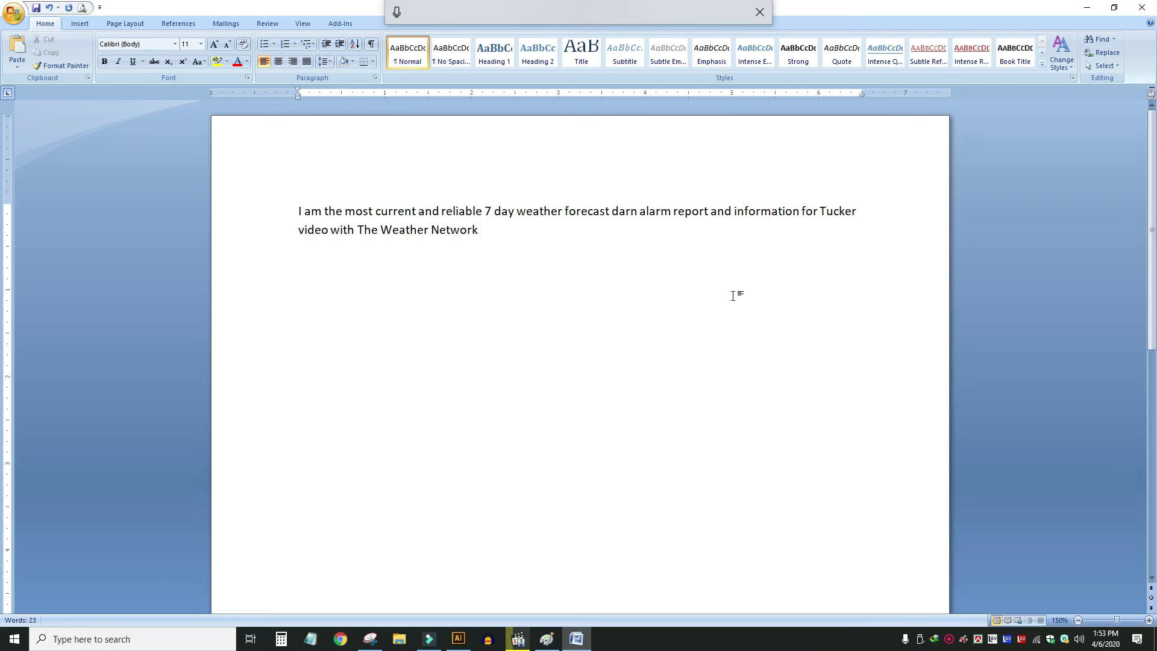
pyautogui.click(763, 13)
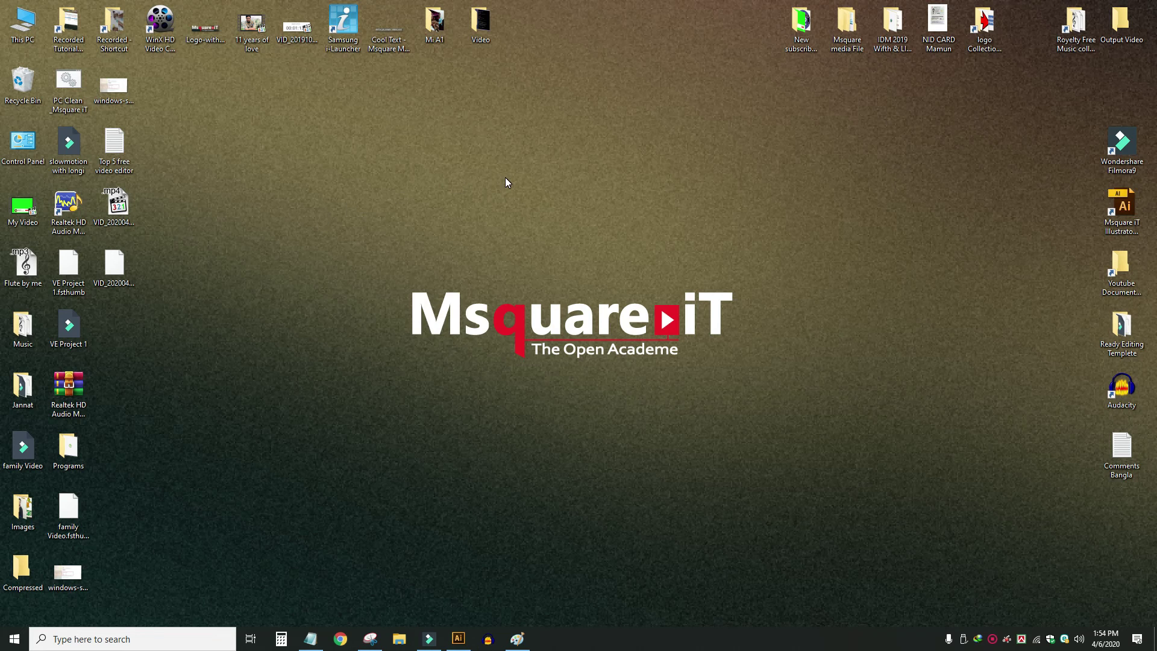
# - Start a new shortcut from the desktop's New > Shortcut context menu
pyautogui.rightClick(549, 125)
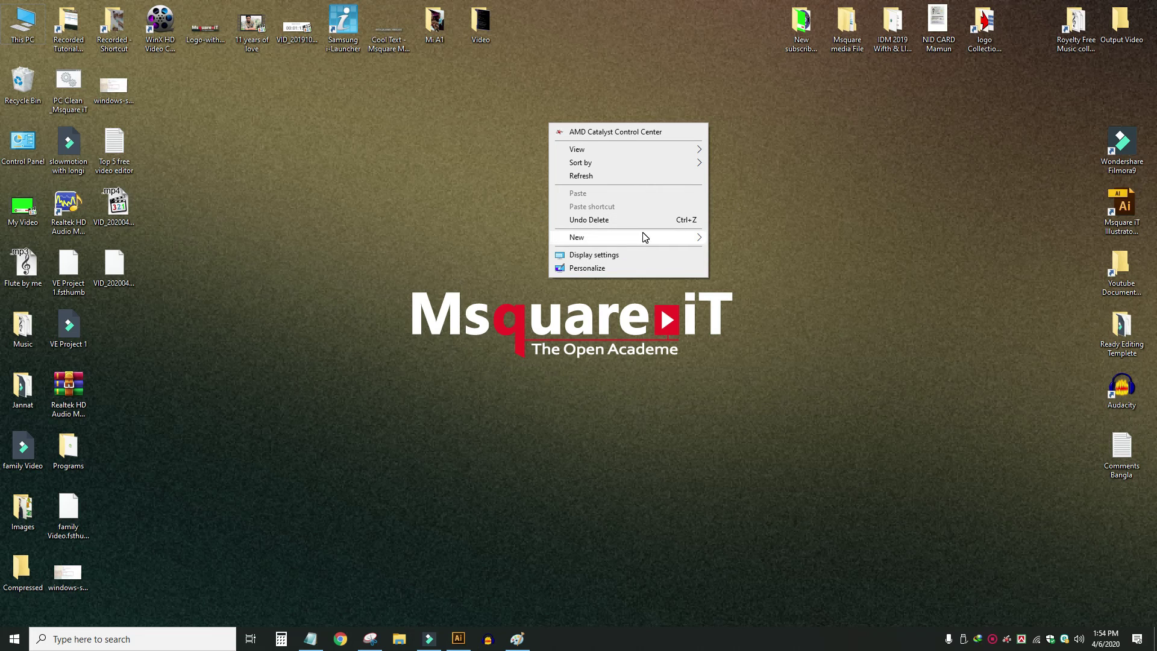
pyautogui.moveTo(644, 238)
pyautogui.click(743, 253)
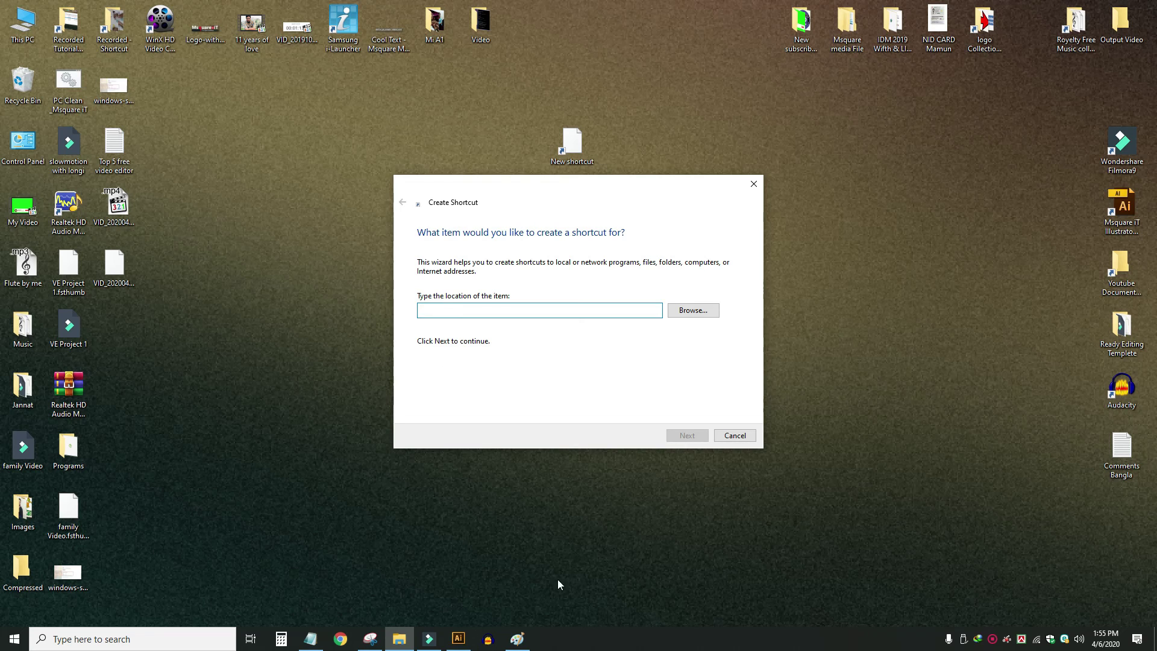
# - Copy the %windir%\System32\slideToShutDown.exe path from Notepad into the shortcut's location box
pyautogui.click(310, 645)
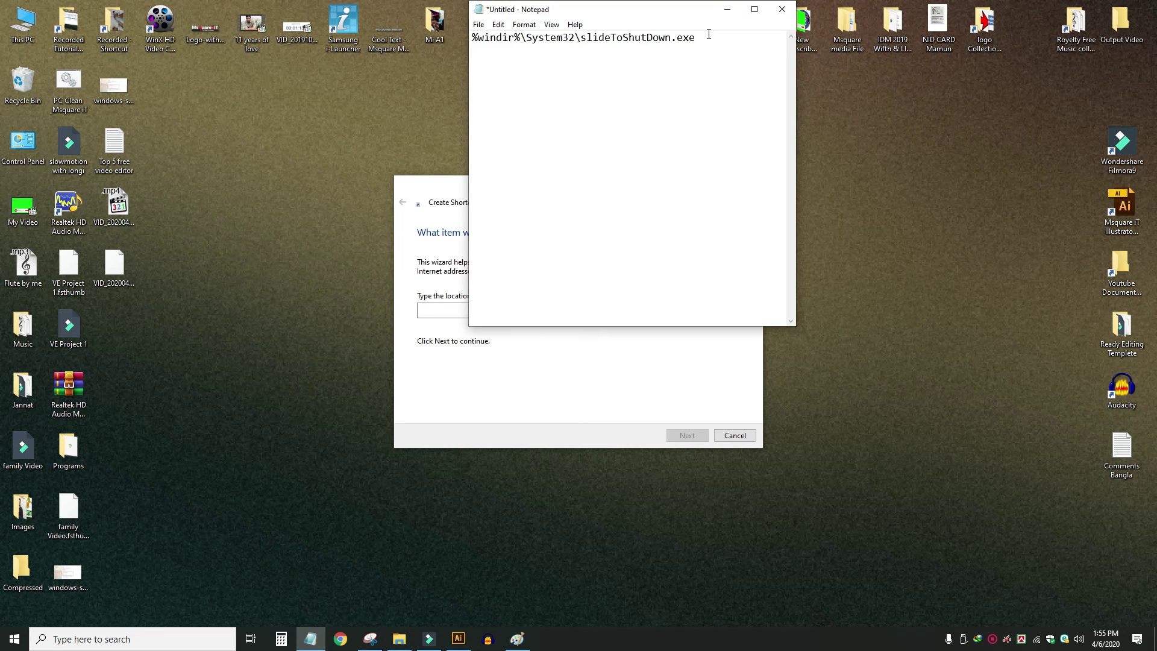
pyautogui.moveTo(709, 34); pyautogui.dragTo(491, 37)
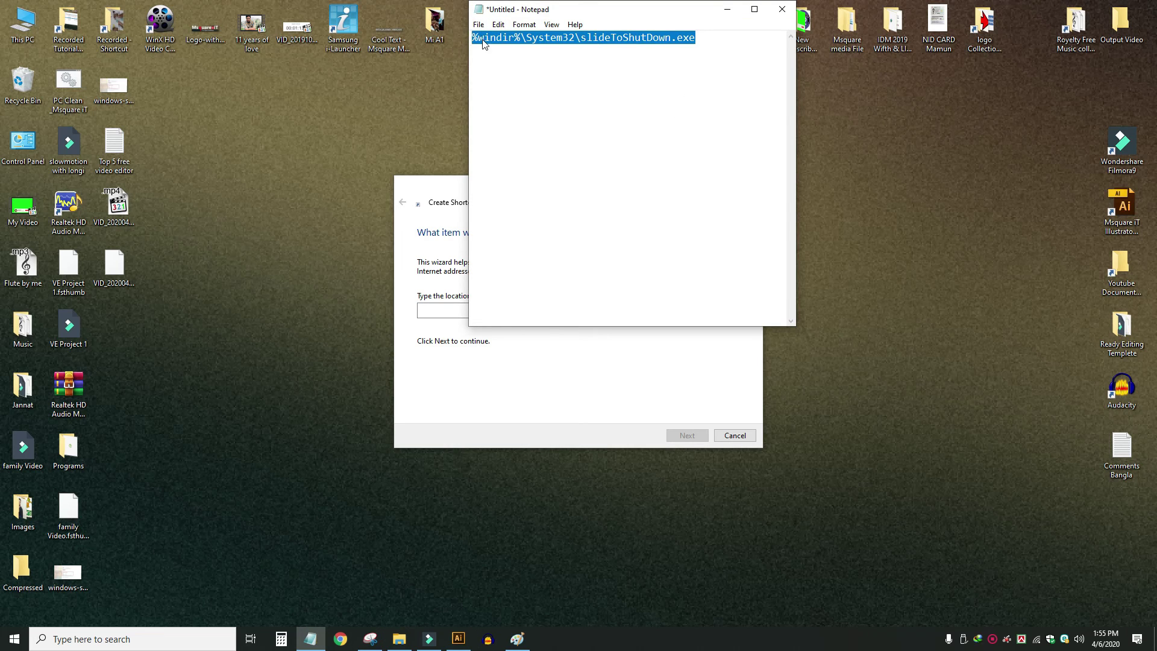
pyautogui.rightClick(483, 43)
pyautogui.click(500, 79)
pyautogui.click(727, 9)
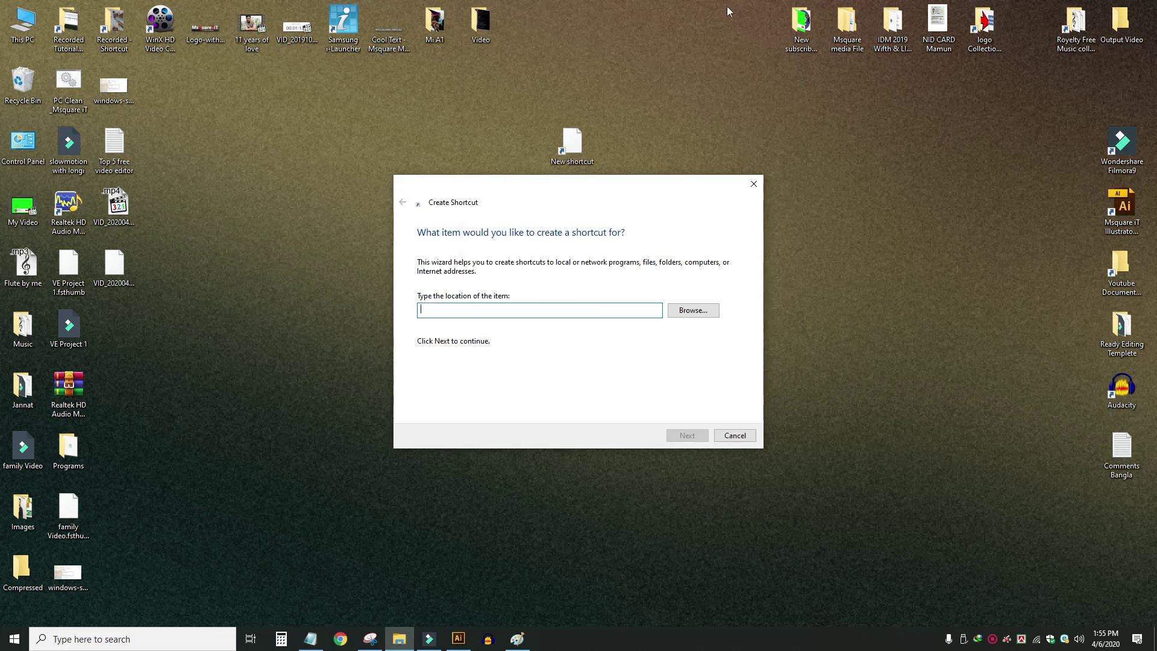
pyautogui.rightClick(428, 310)
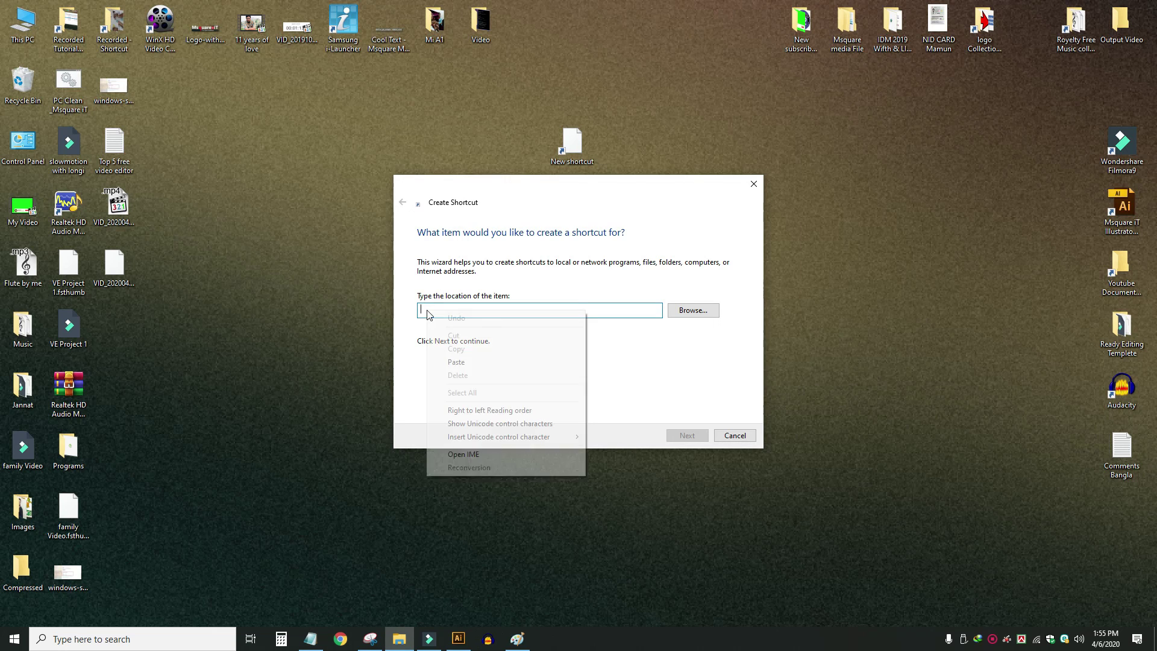
pyautogui.click(477, 362)
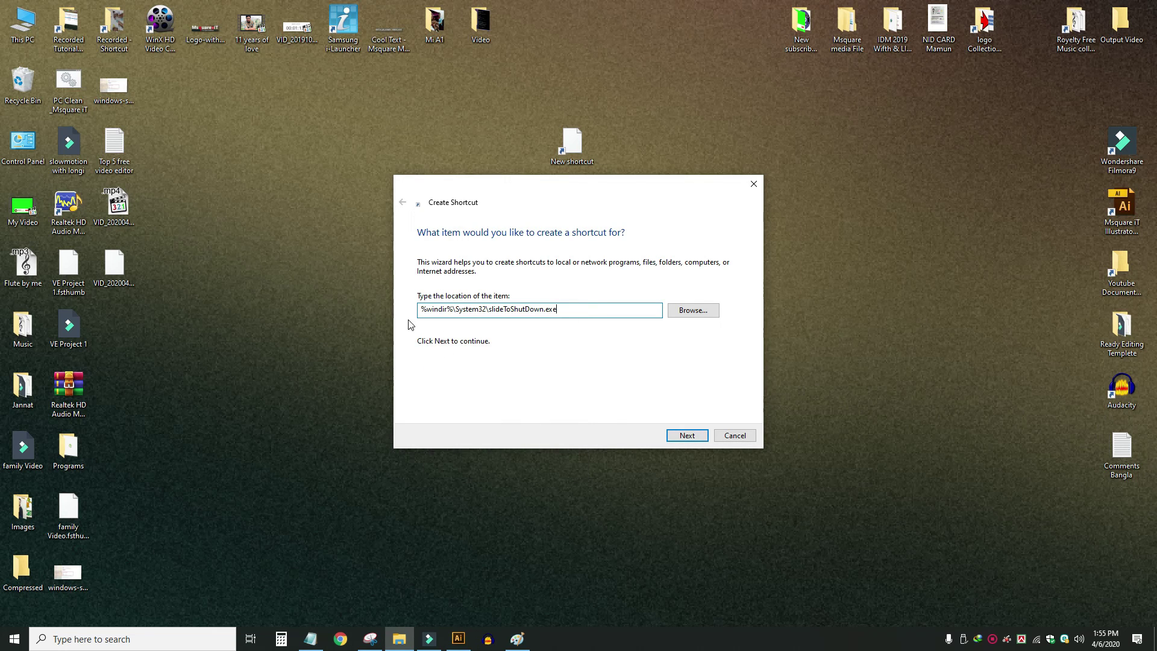
# - Finish the SlideToShutDown shortcut and move it into the desktop's left icon column
pyautogui.click(686, 436)
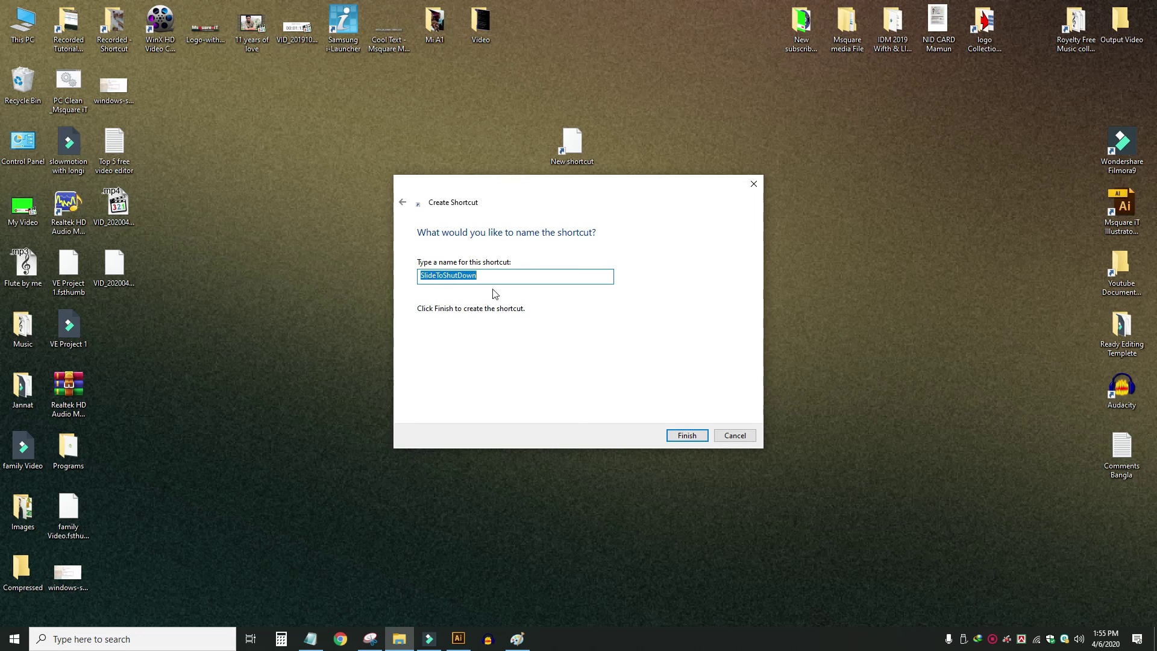
pyautogui.click(686, 435)
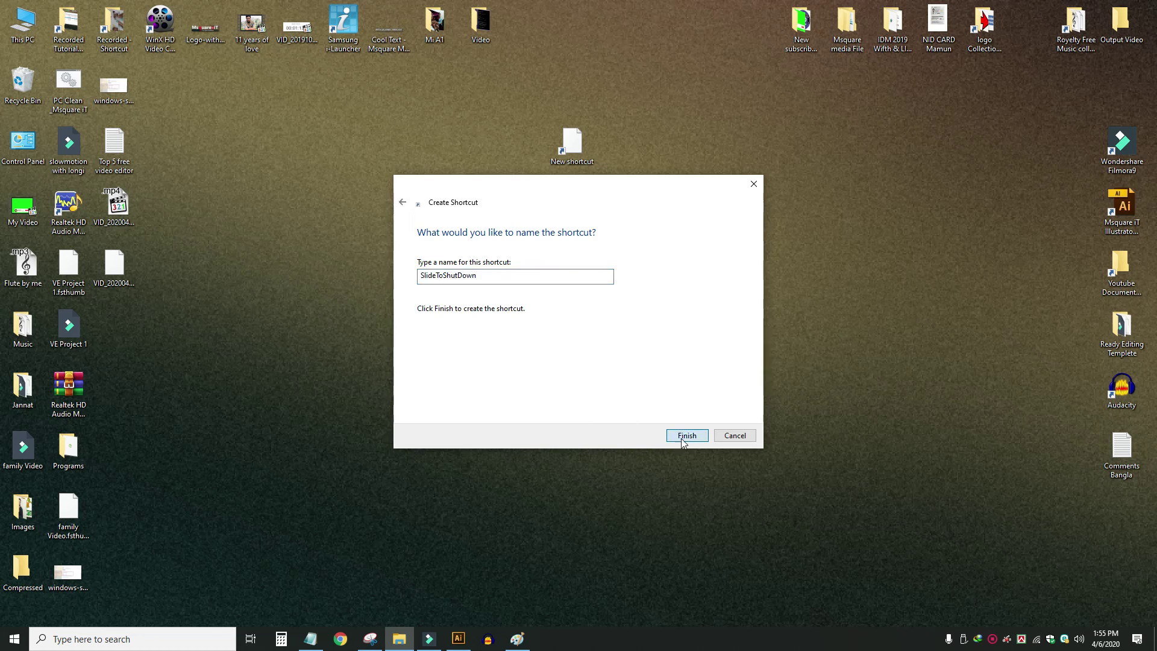
pyautogui.moveTo(570, 144); pyautogui.dragTo(107, 304)
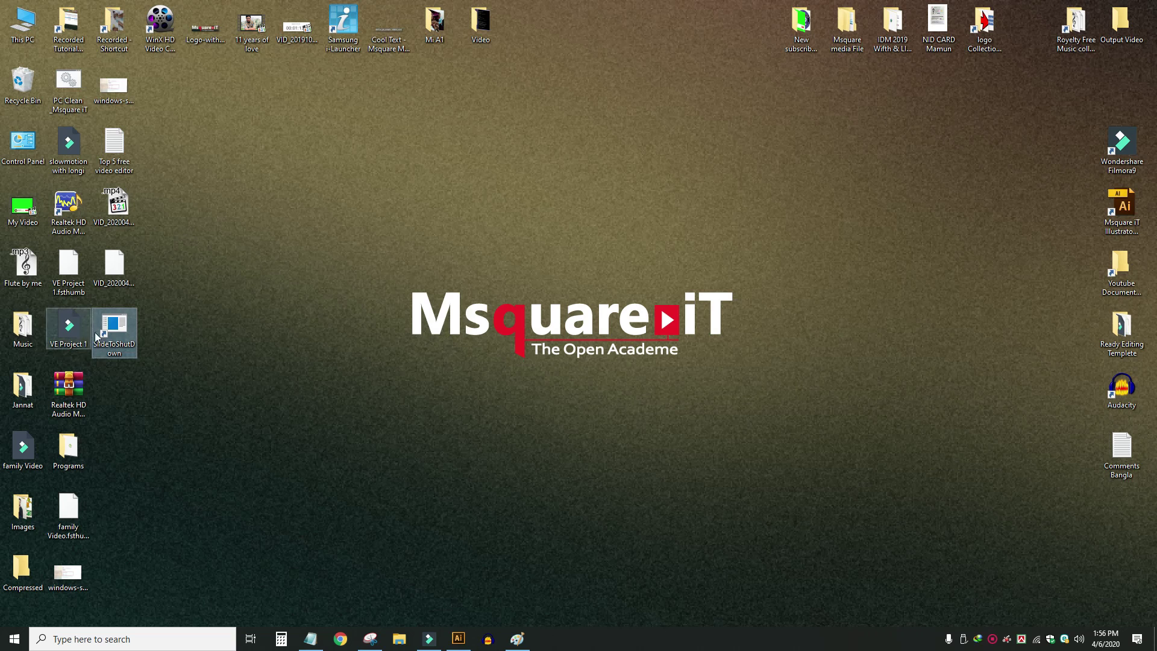
pyautogui.doubleClick(116, 335)
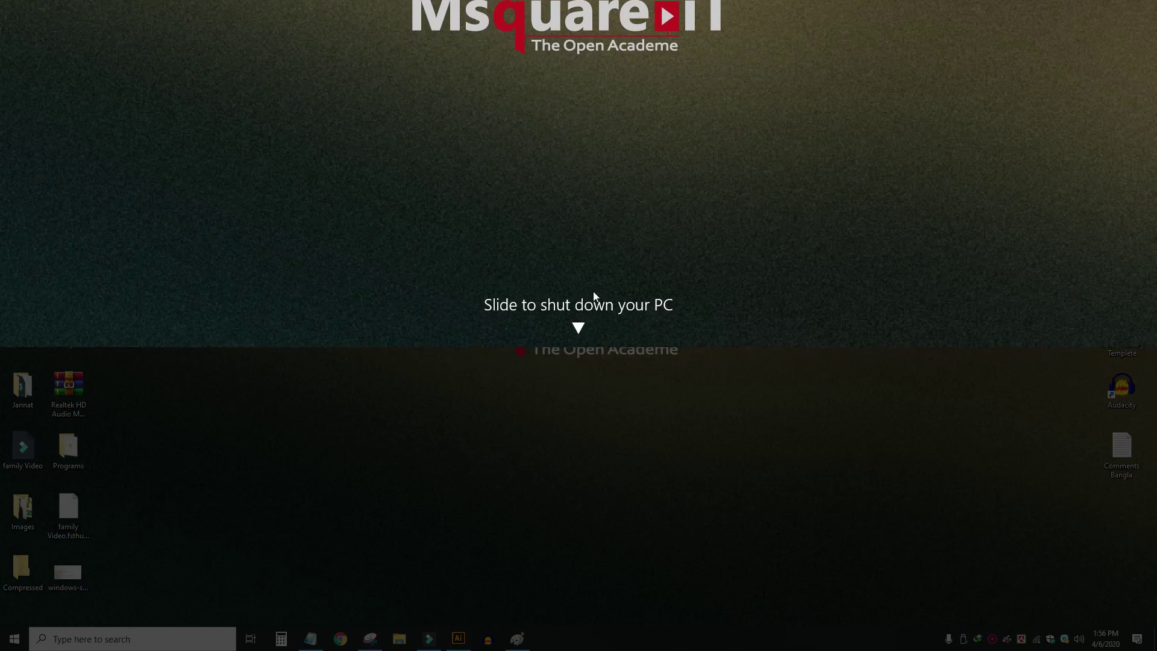
pyautogui.moveTo(607, 298); pyautogui.dragTo(546, 64)
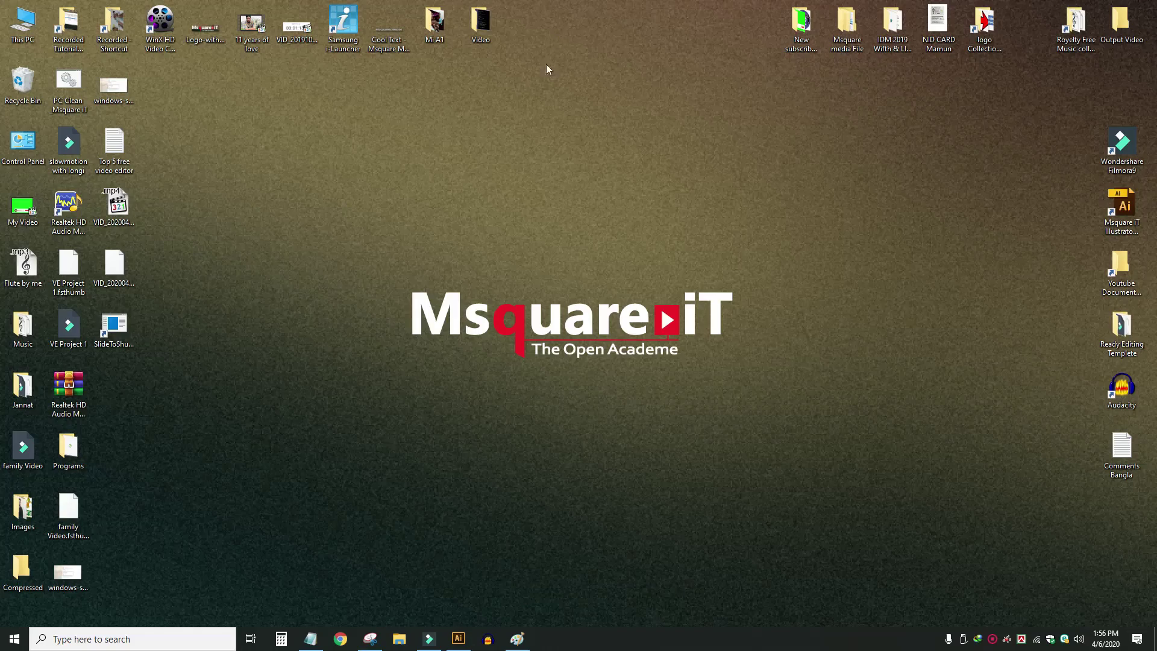
pyautogui.rightClick(278, 188)
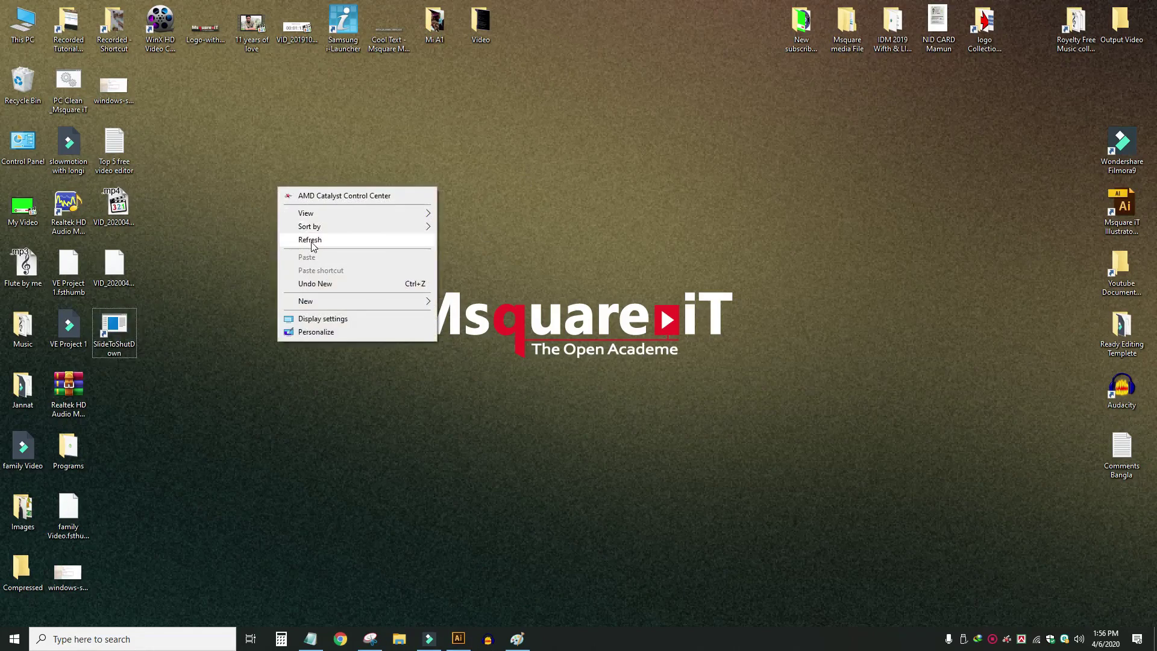